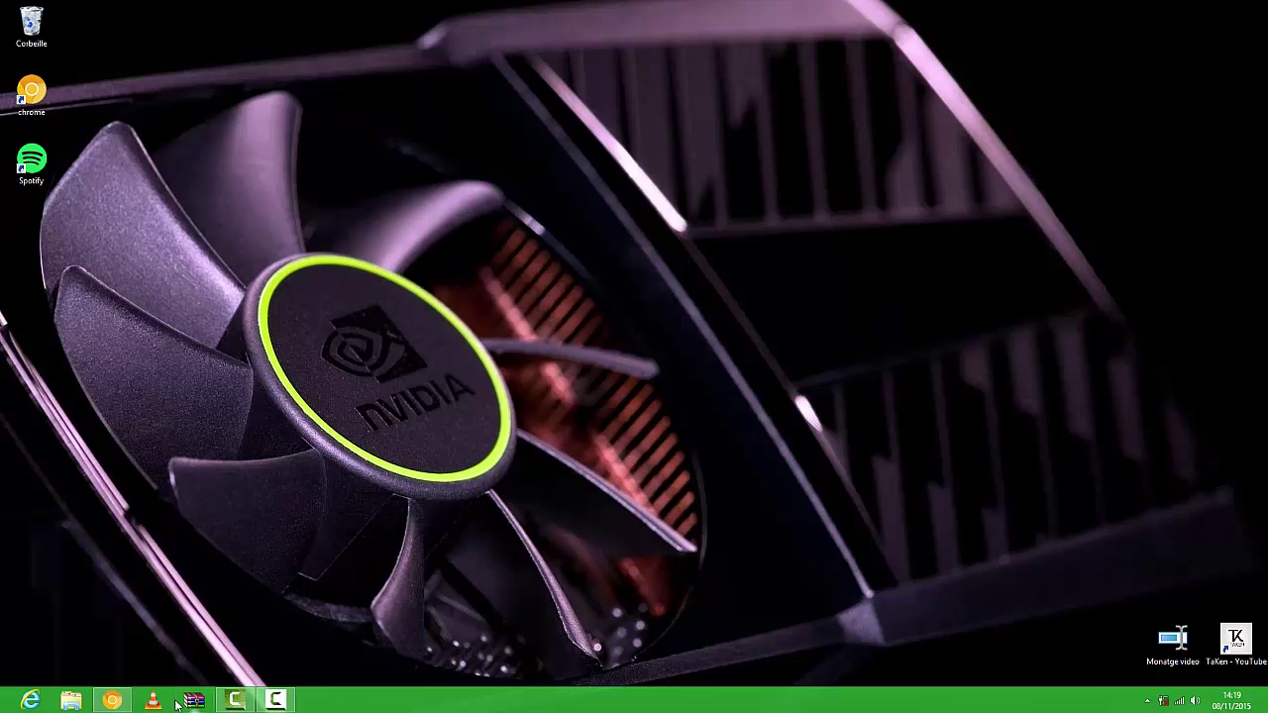
# Step: Return to Chrome and scroll xsplit.com's pricing page to the Gratuit/Personnel/Premium comparison table
pyautogui.click(112, 700)
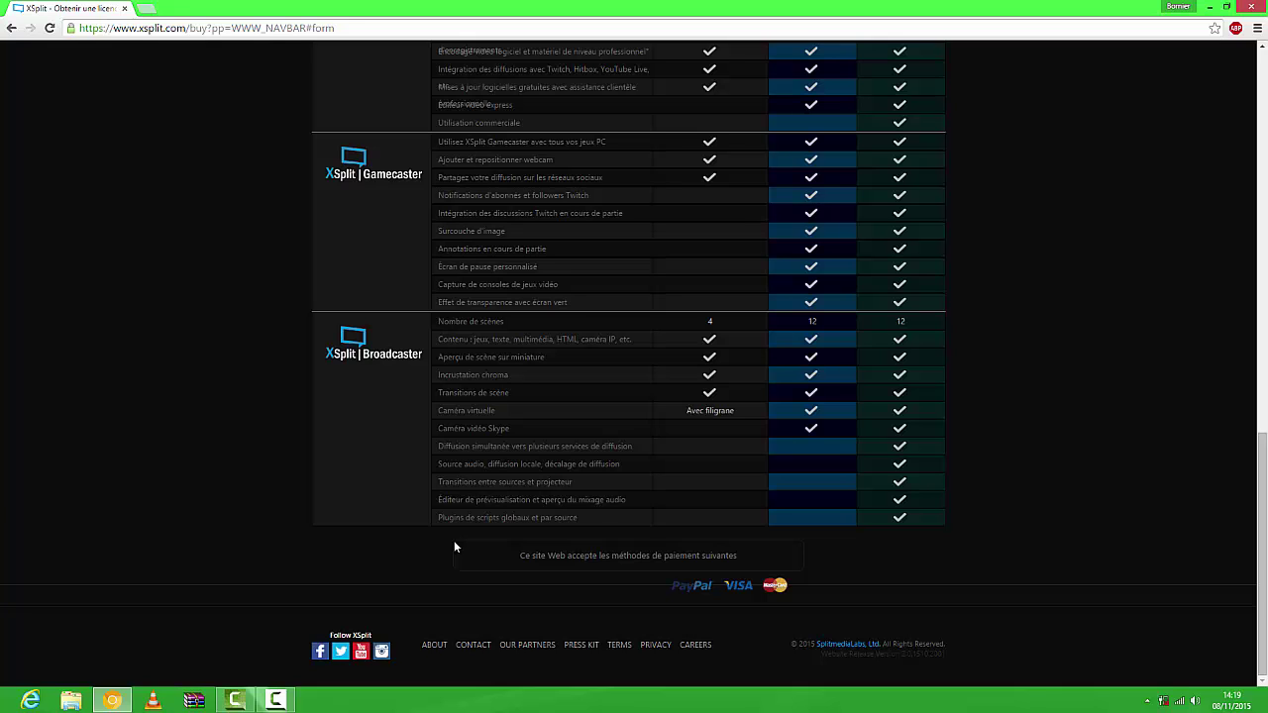
pyautogui.scroll(4, 820, 564)
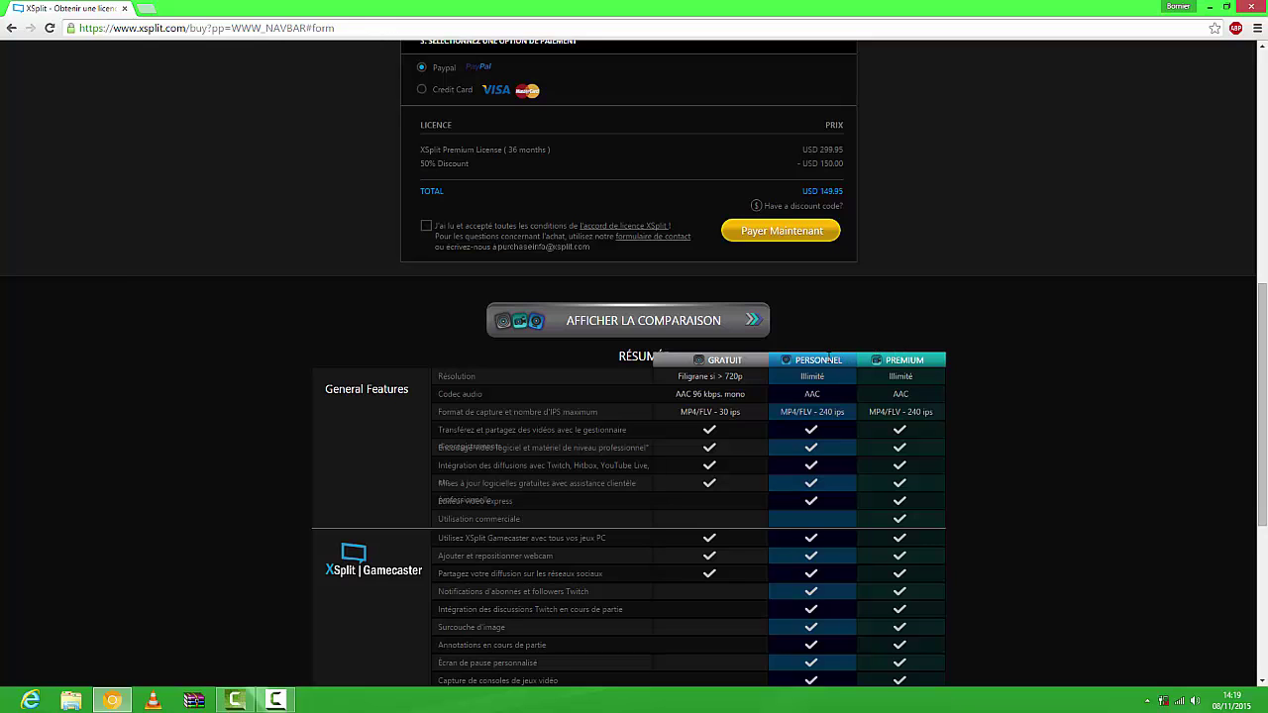
pyautogui.scroll(-2, 646, 469)
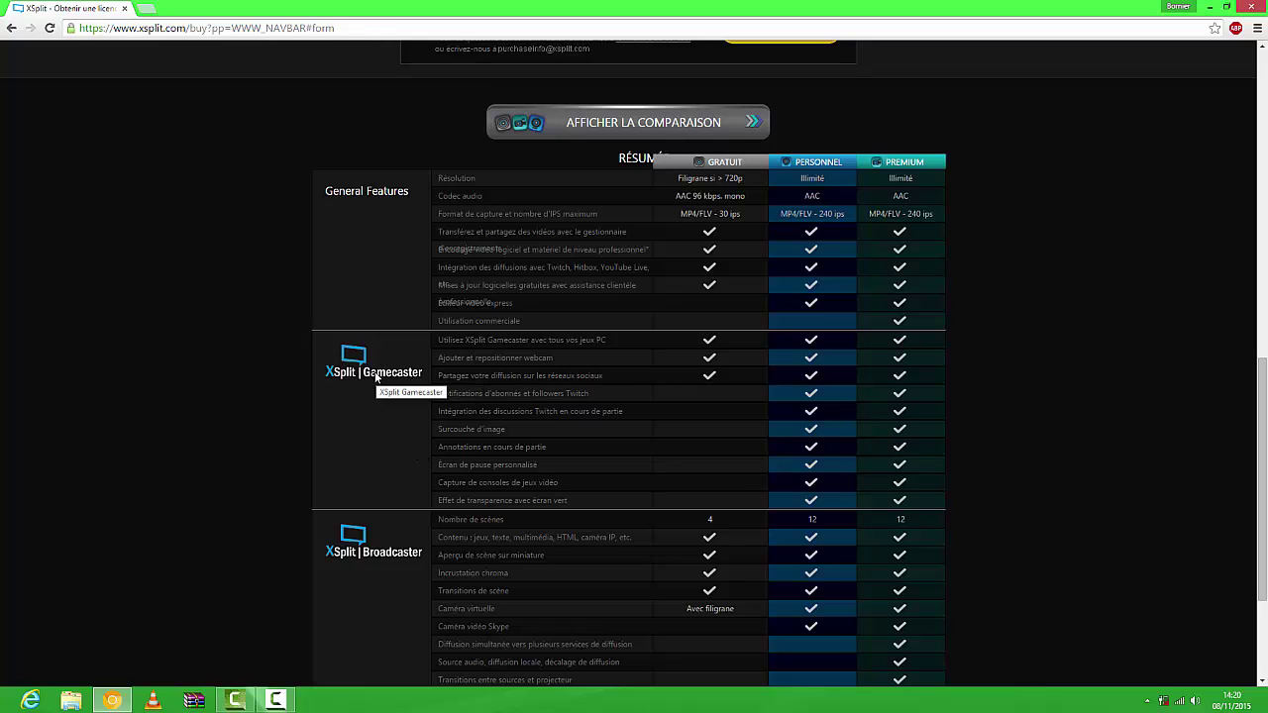
pyautogui.scroll(-1, 362, 432)
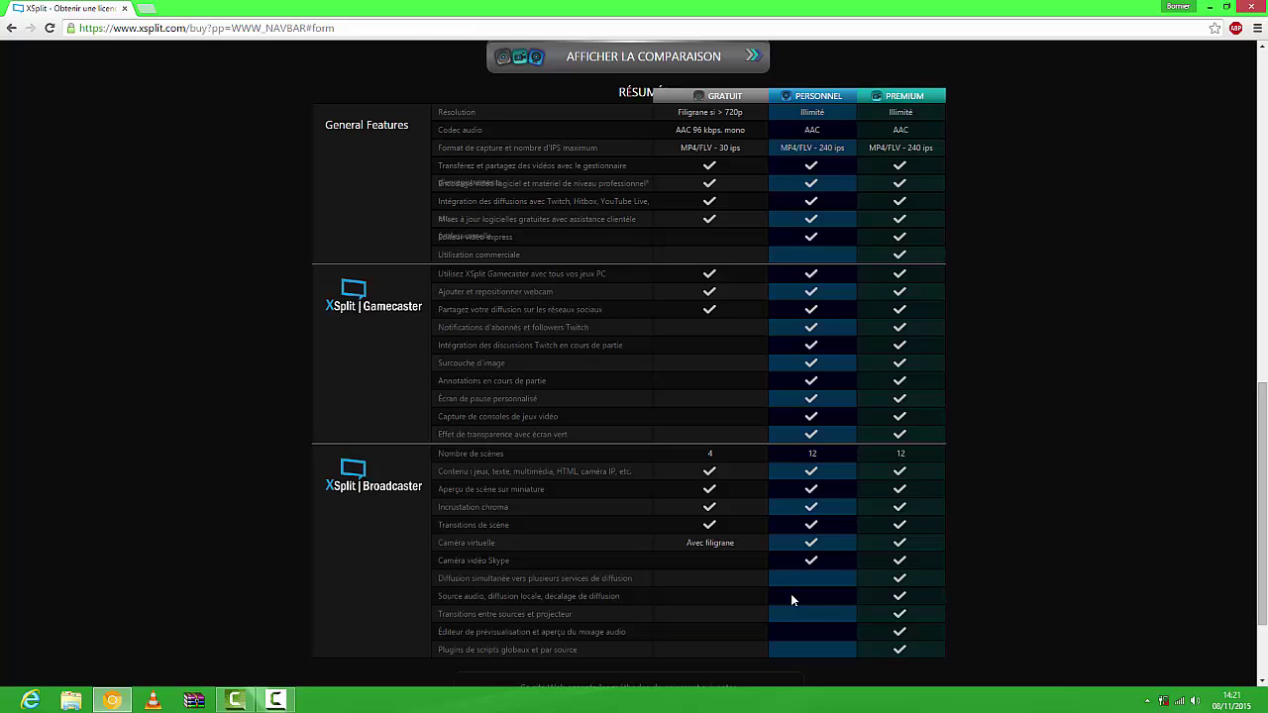
# Step: Open the shared XSplit v1.3 MEGA folder in a new tab and download MakaHost.dll from Crack
pyautogui.click(150, 6)
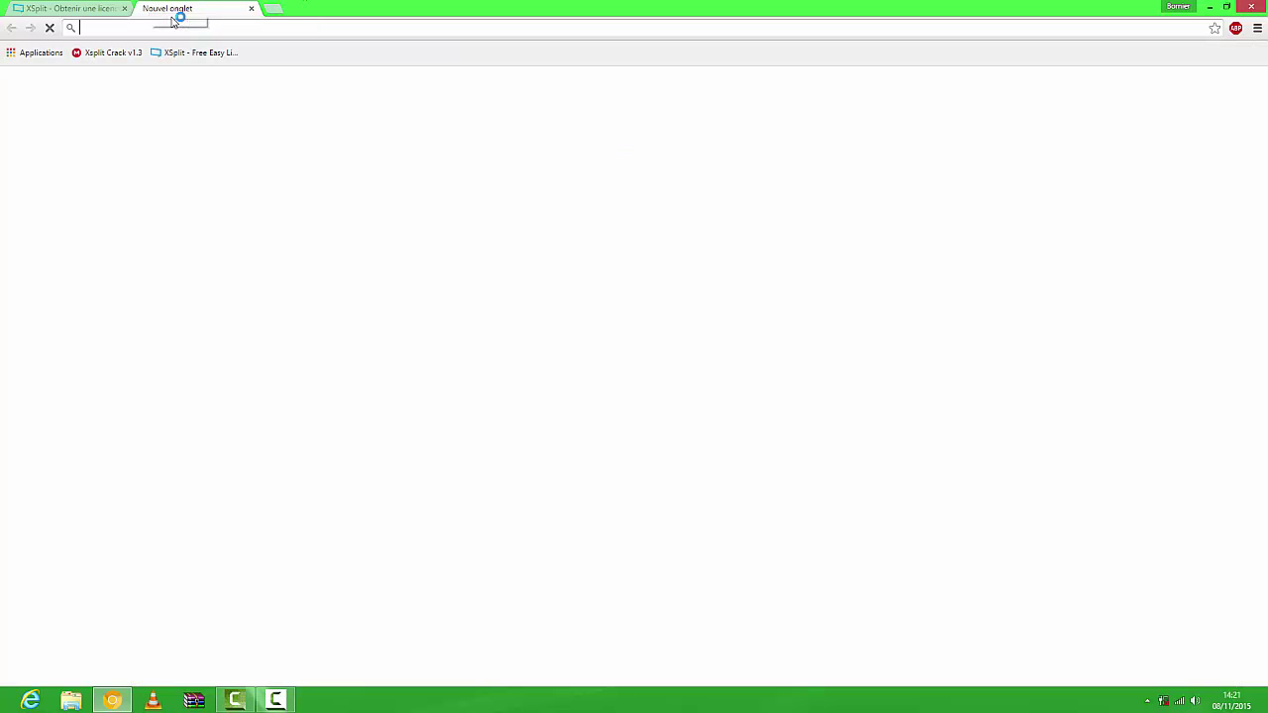
pyautogui.click(104, 61)
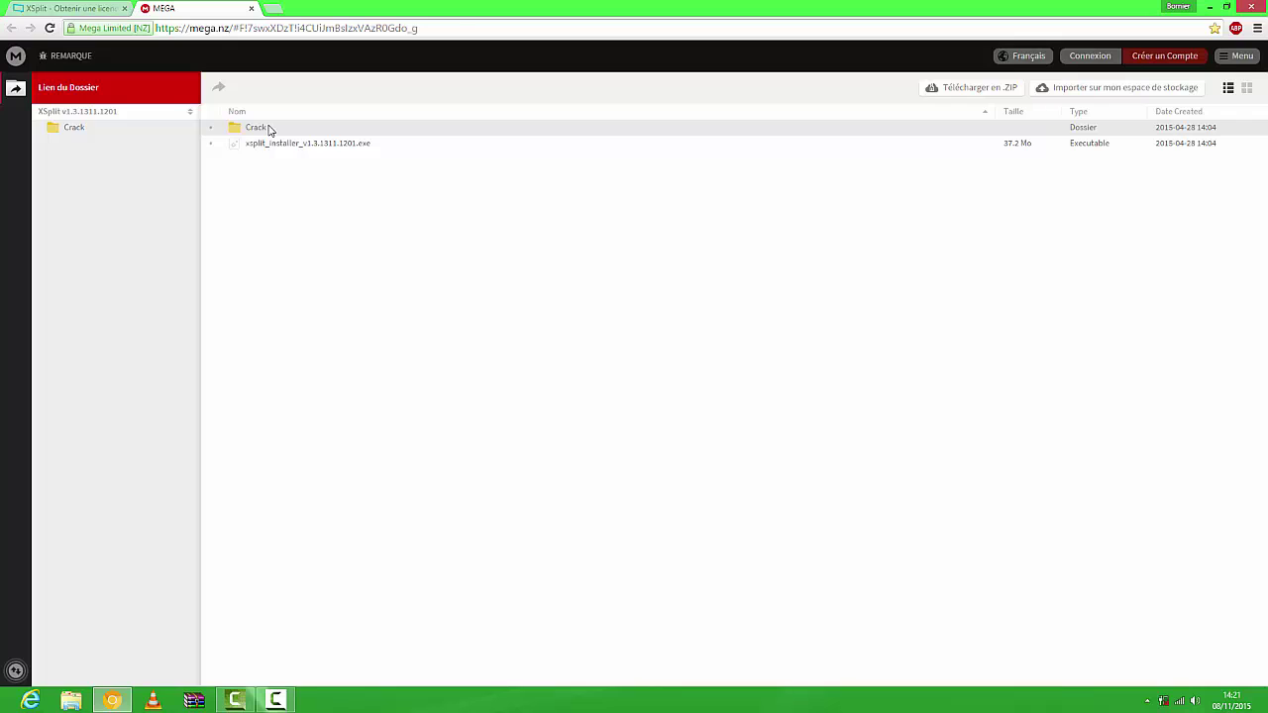
pyautogui.doubleClick(259, 128)
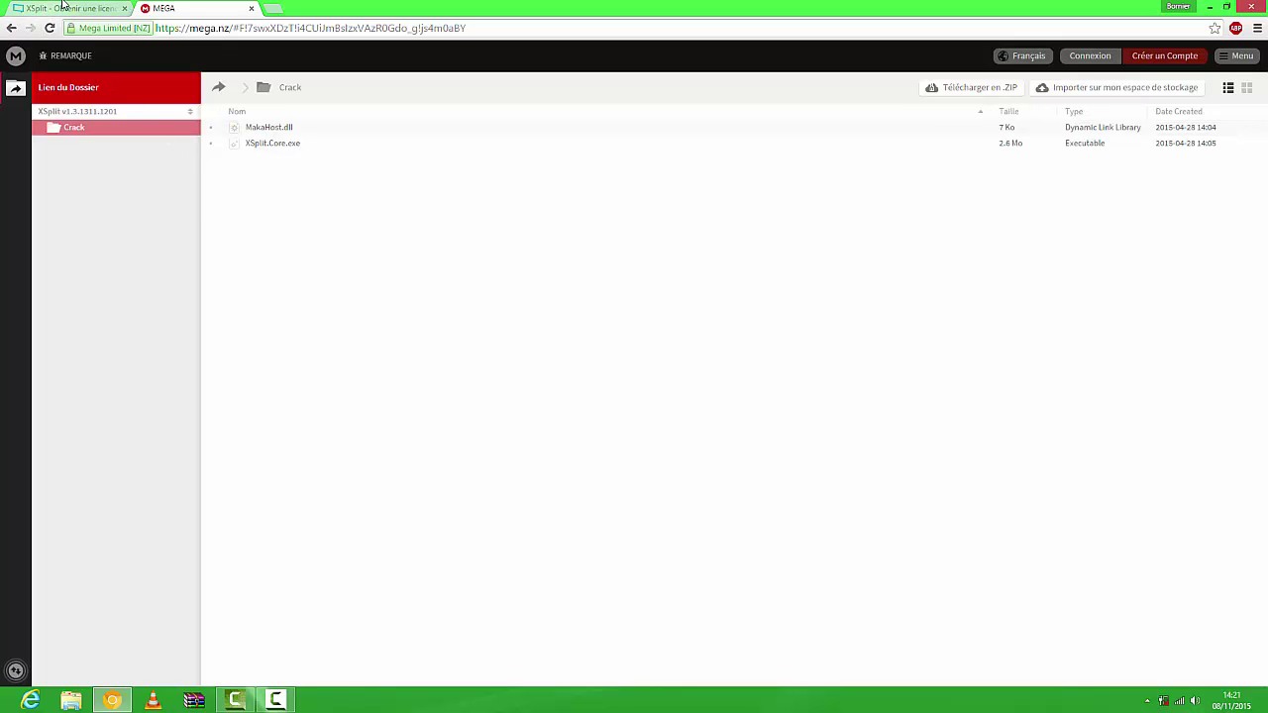
pyautogui.doubleClick(289, 132)
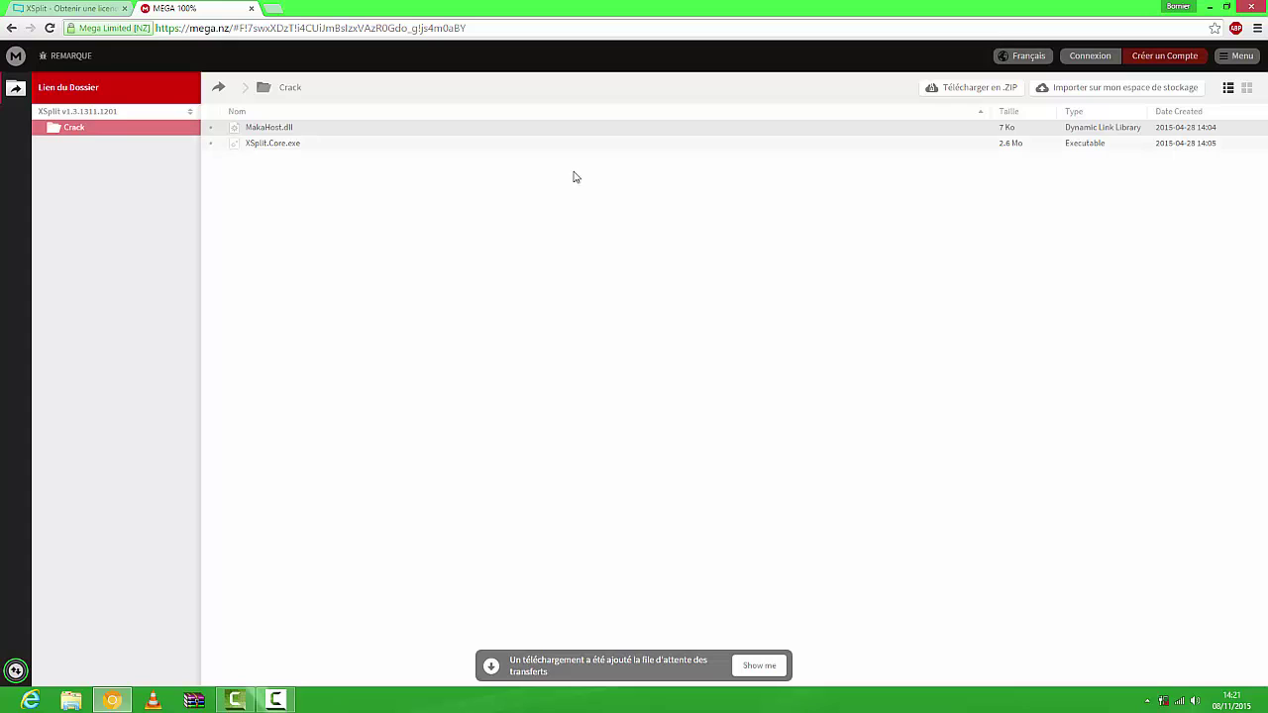
# Step: Download XSplit.Core.exe from the Crack folder with Téléchargement standard
pyautogui.click(281, 142)
pyautogui.rightClick(281, 142)
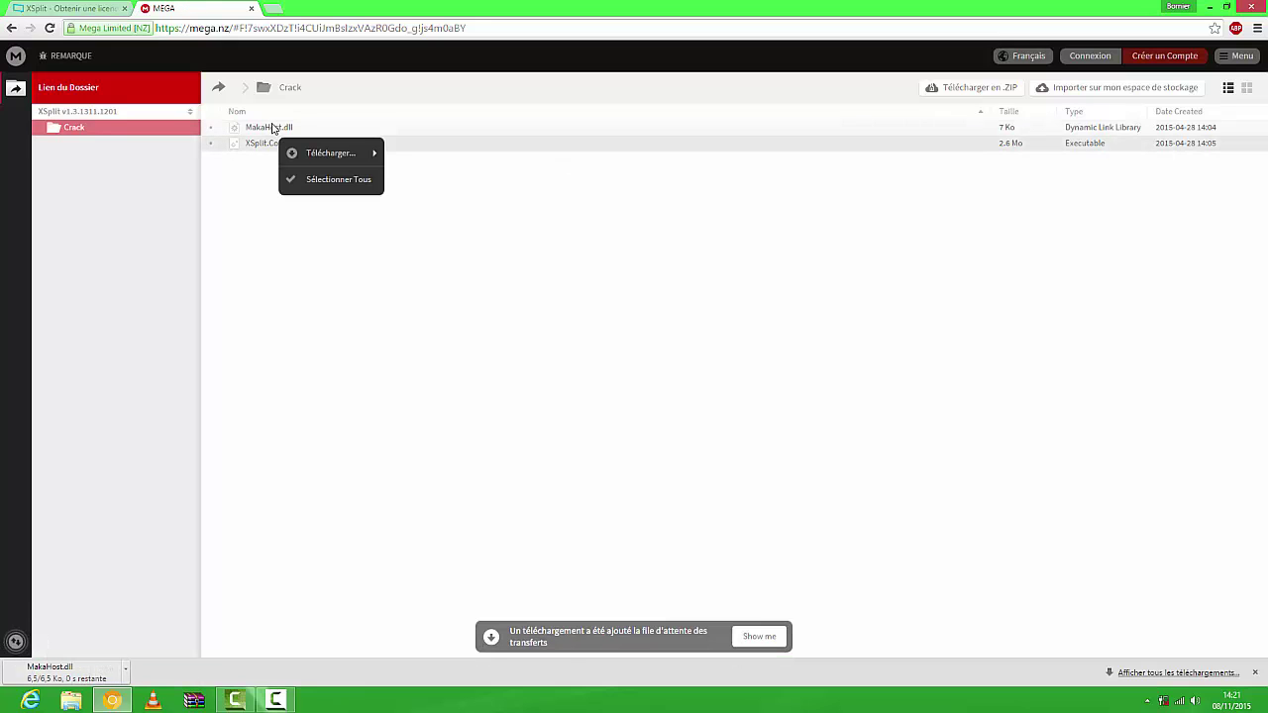
pyautogui.rightClick(273, 125)
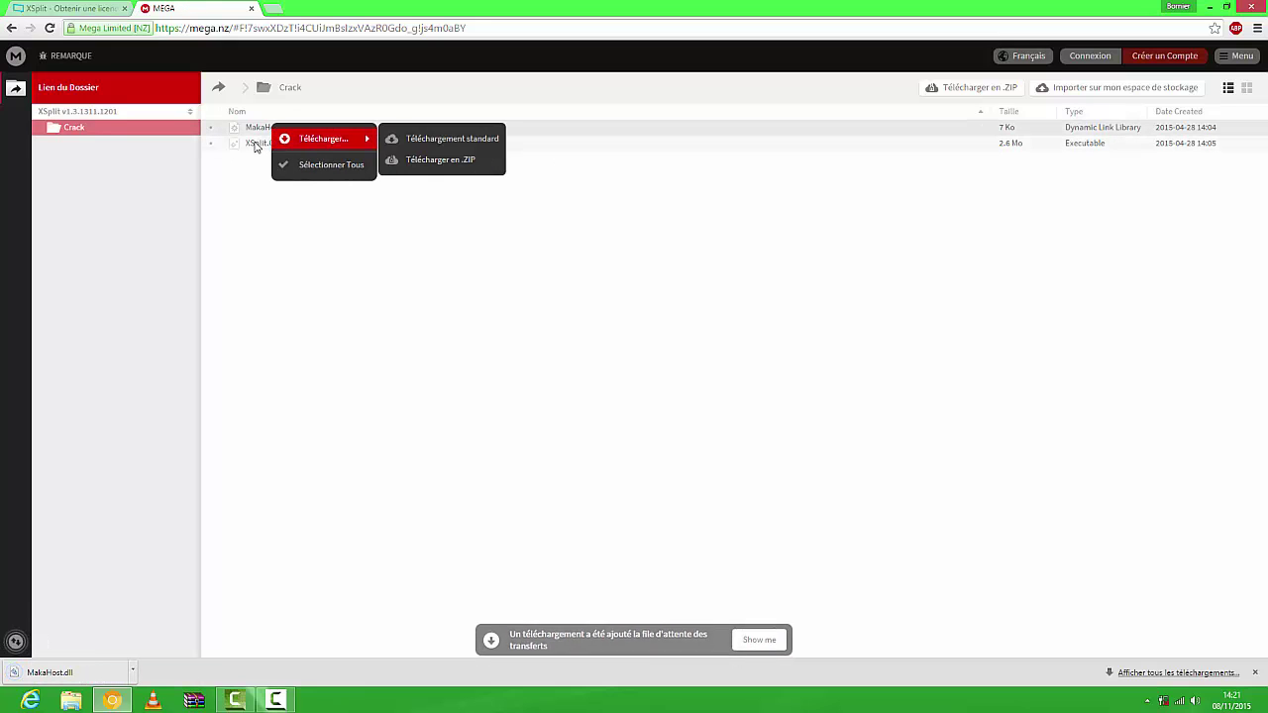
pyautogui.click(256, 145)
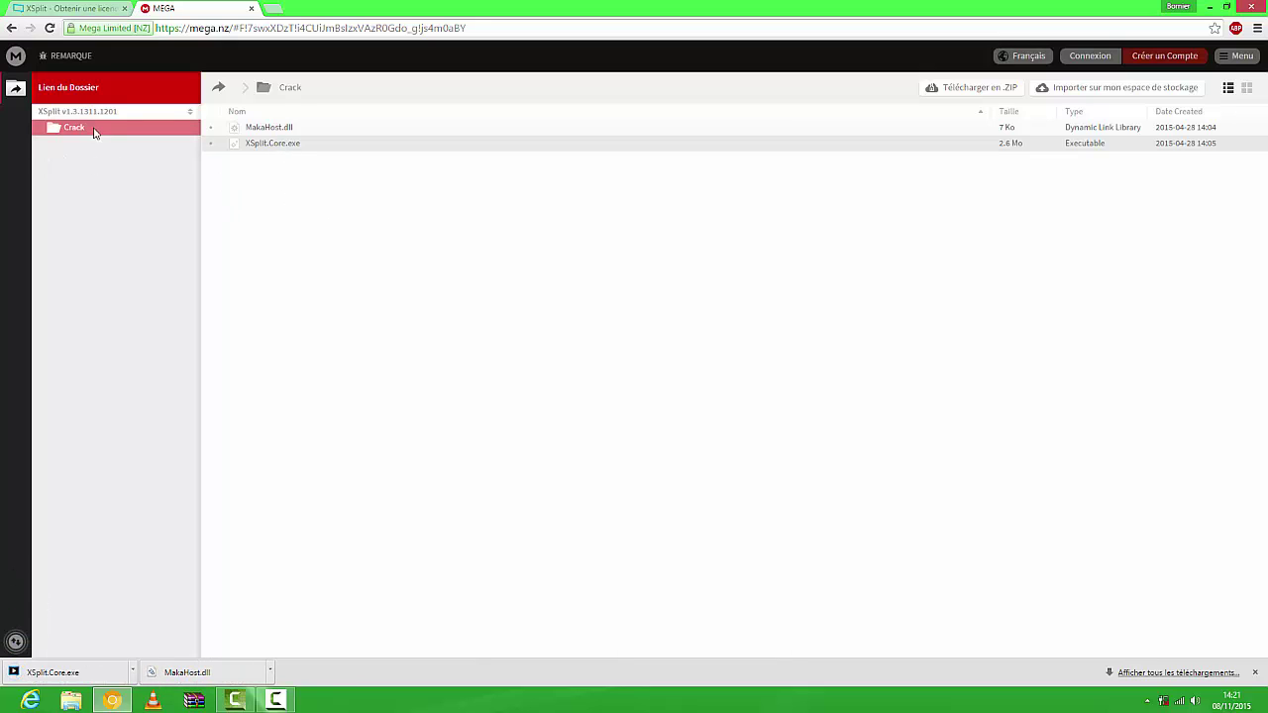
pyautogui.click(11, 29)
# Step: Download the 37.2 Mo xsplit_installer_v1.3.1311.1201.exe from the parent folder via Téléchargement standard
pyautogui.click(217, 87)
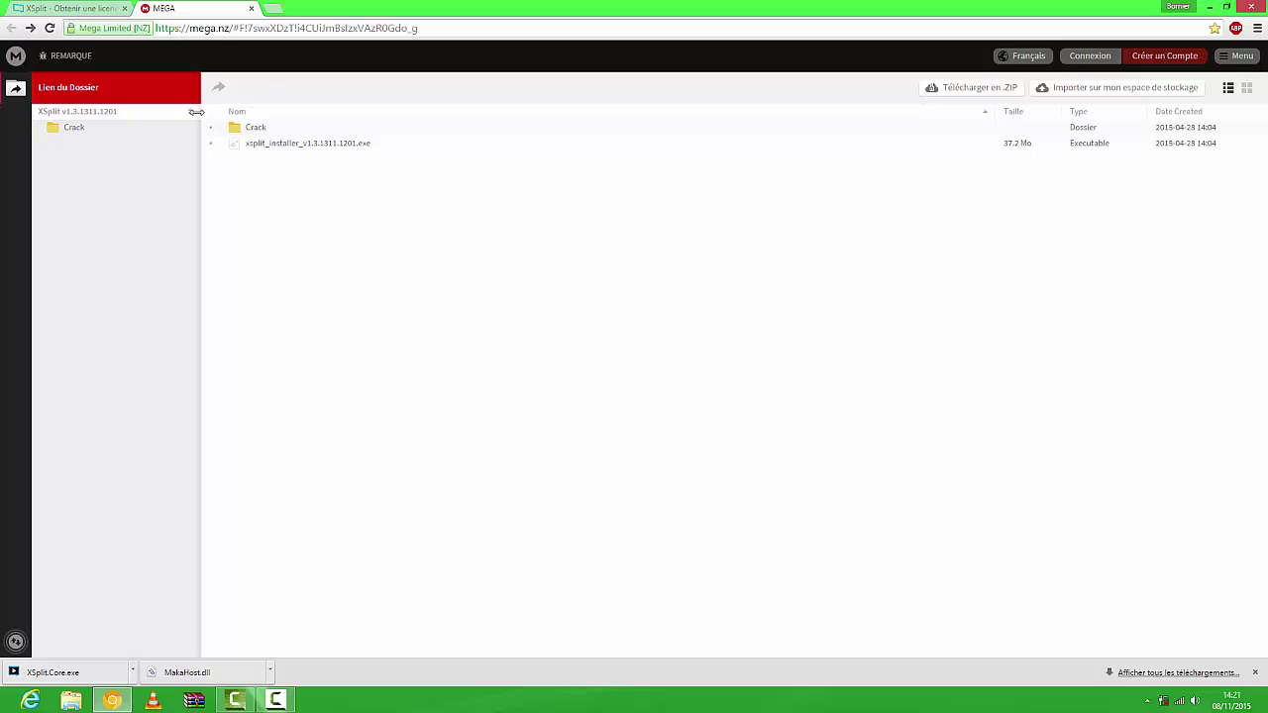
pyautogui.click(295, 145)
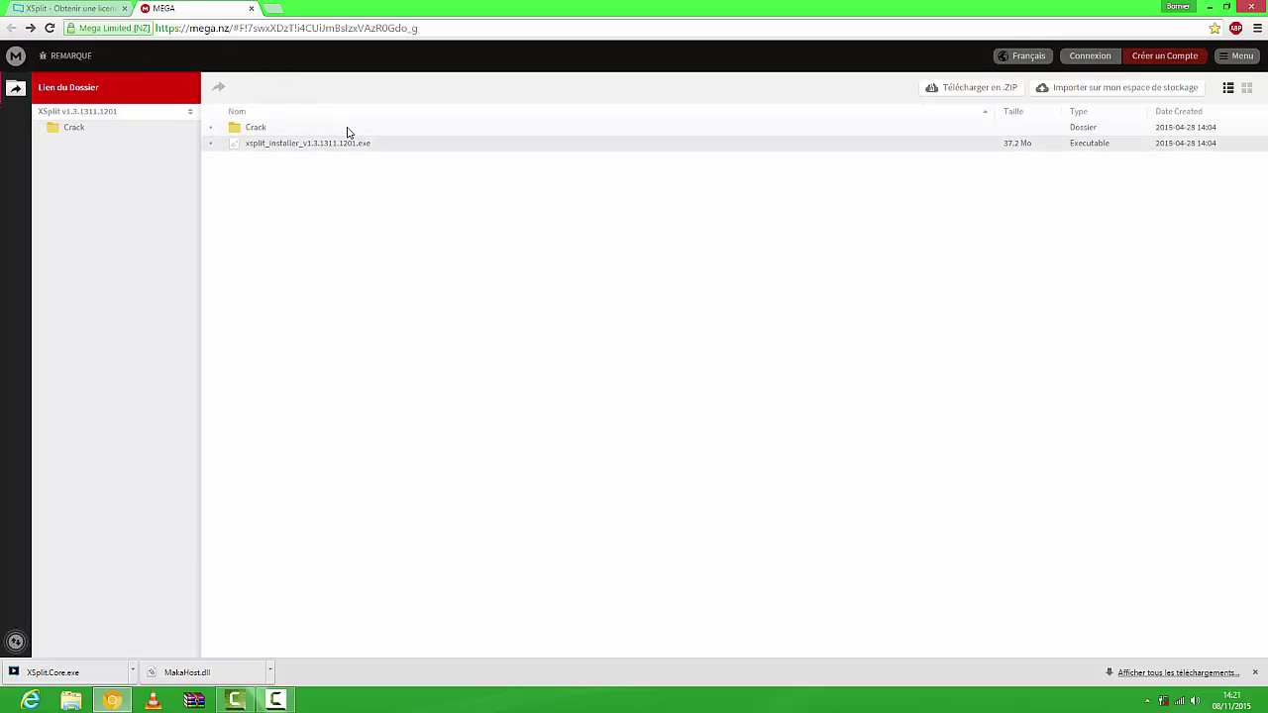
pyautogui.rightClick(327, 143)
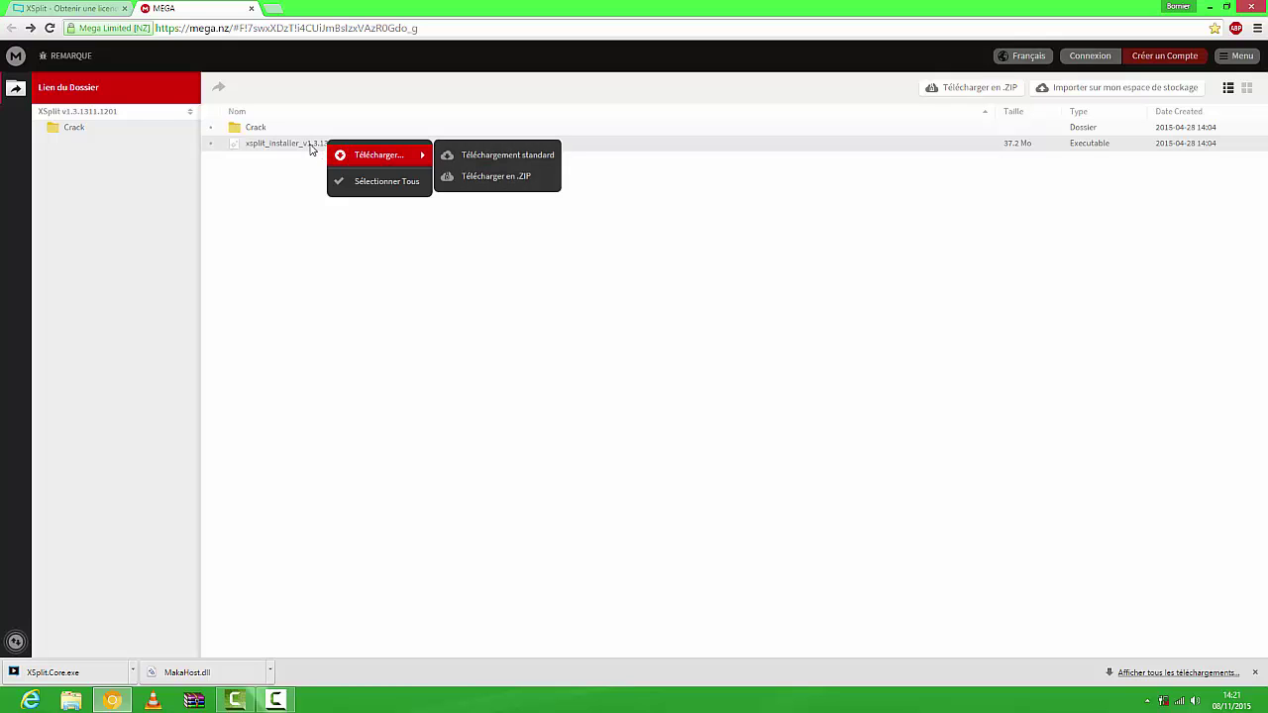
pyautogui.click(310, 147)
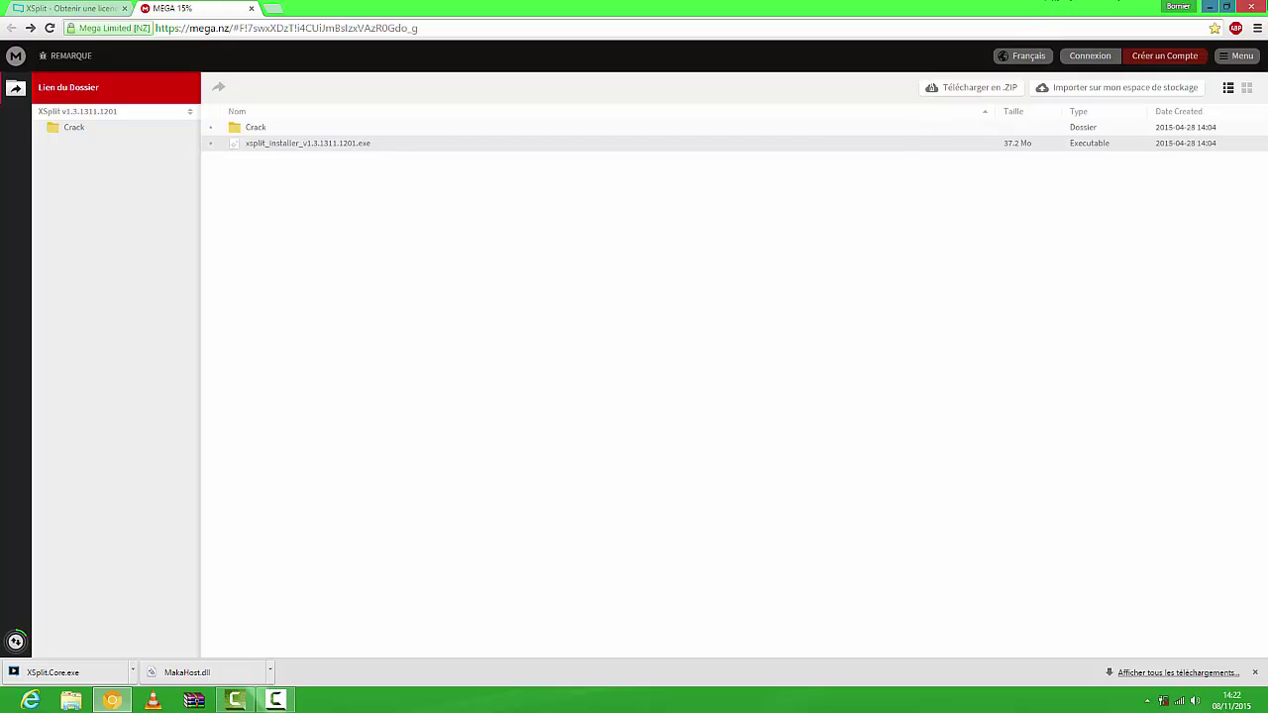
pyautogui.moveTo(1263, 3)
# Step: Search for mediafire, view the account's Files on MediaFire, then close that tab
pyautogui.click(274, 17)
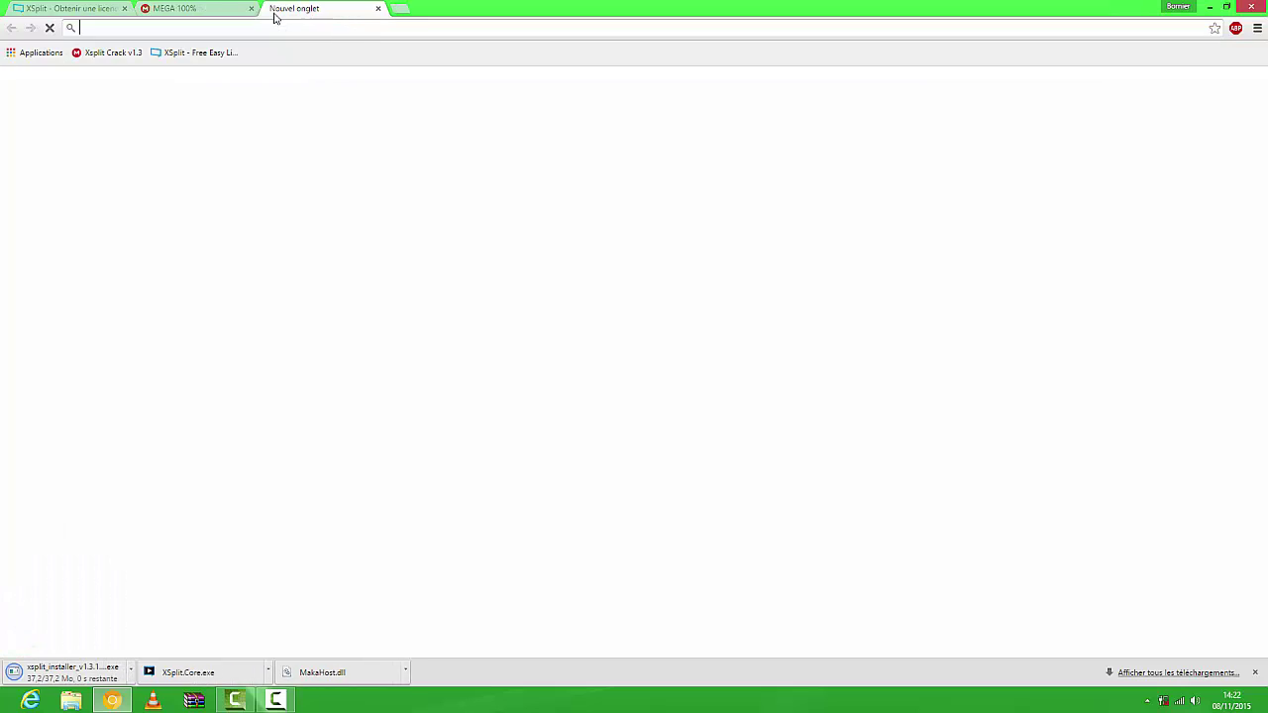
pyautogui.write('mediafi')
pyautogui.press('Return')
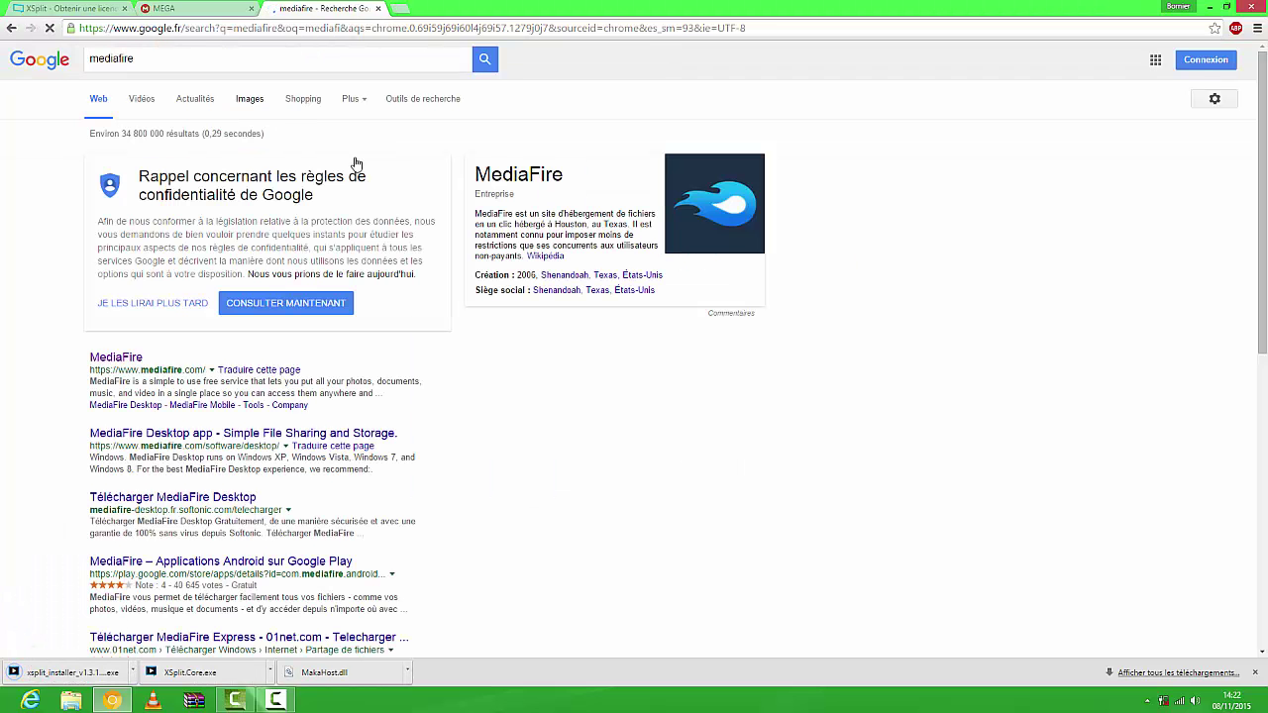
pyautogui.click(143, 358)
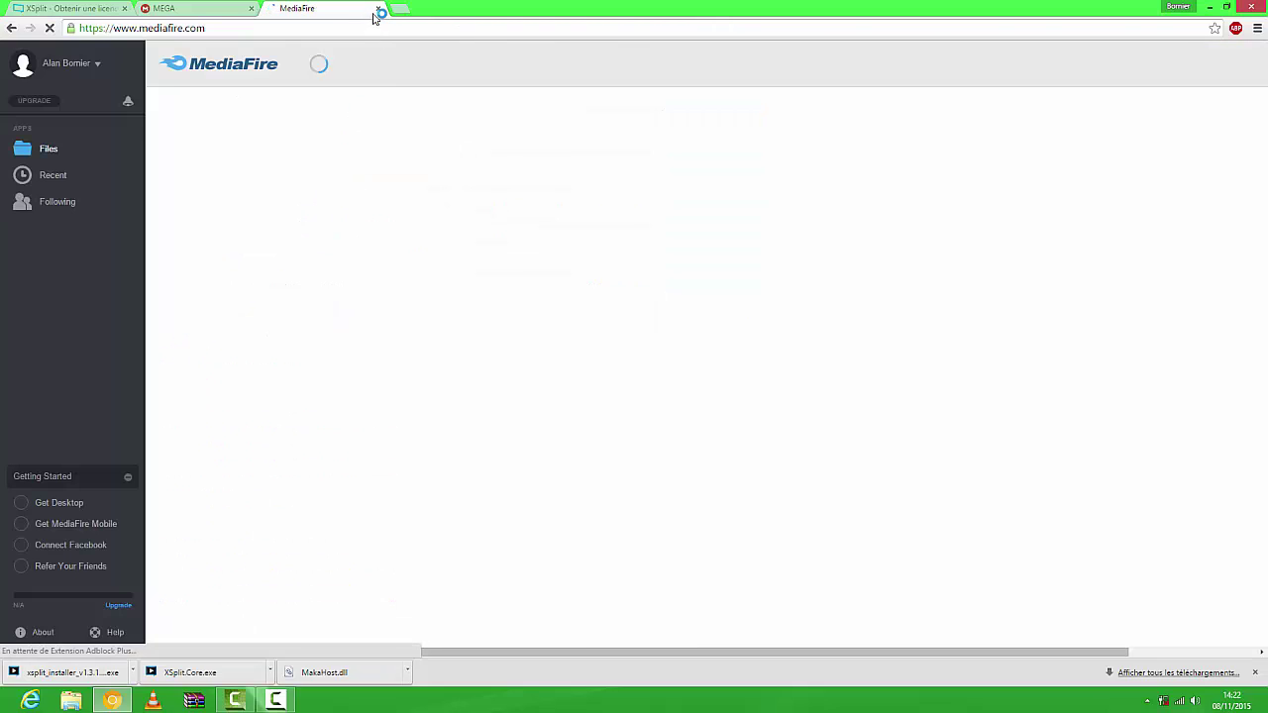
pyautogui.click(66, 150)
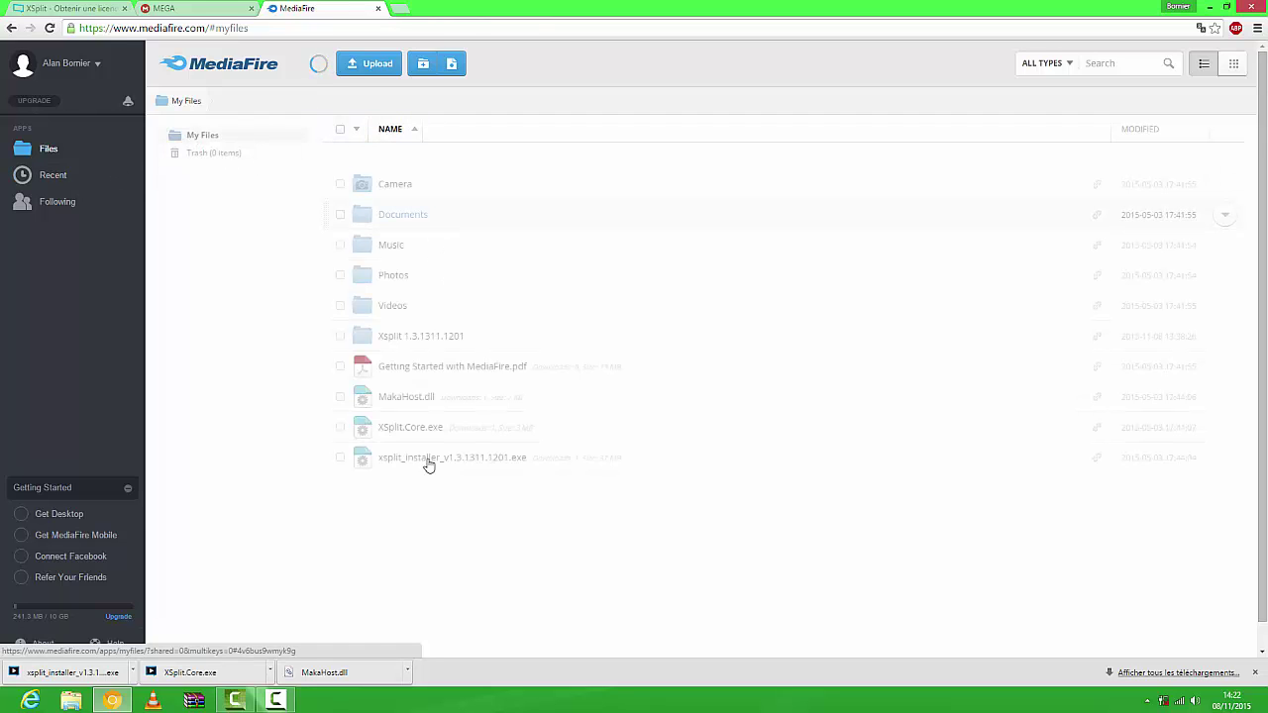
pyautogui.click(380, 9)
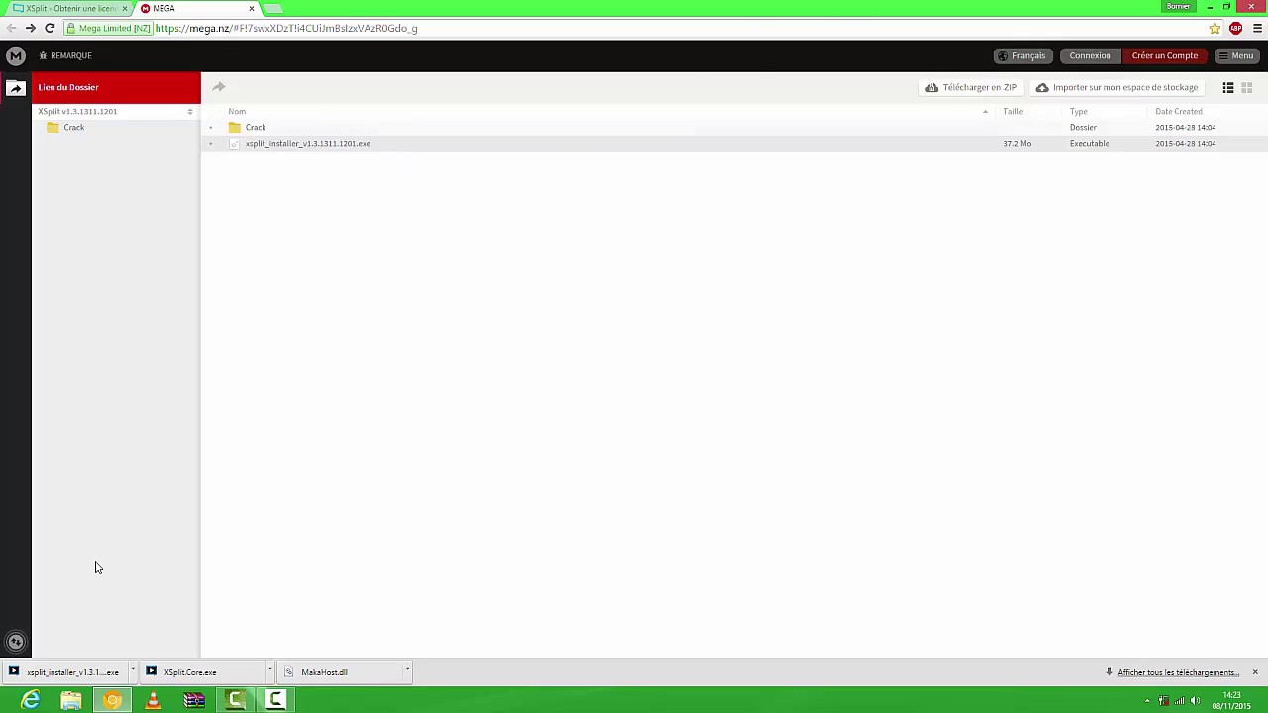
# Step: Launch the downloaded xsplit_installer from Chrome's download bar
pyautogui.click(85, 677)
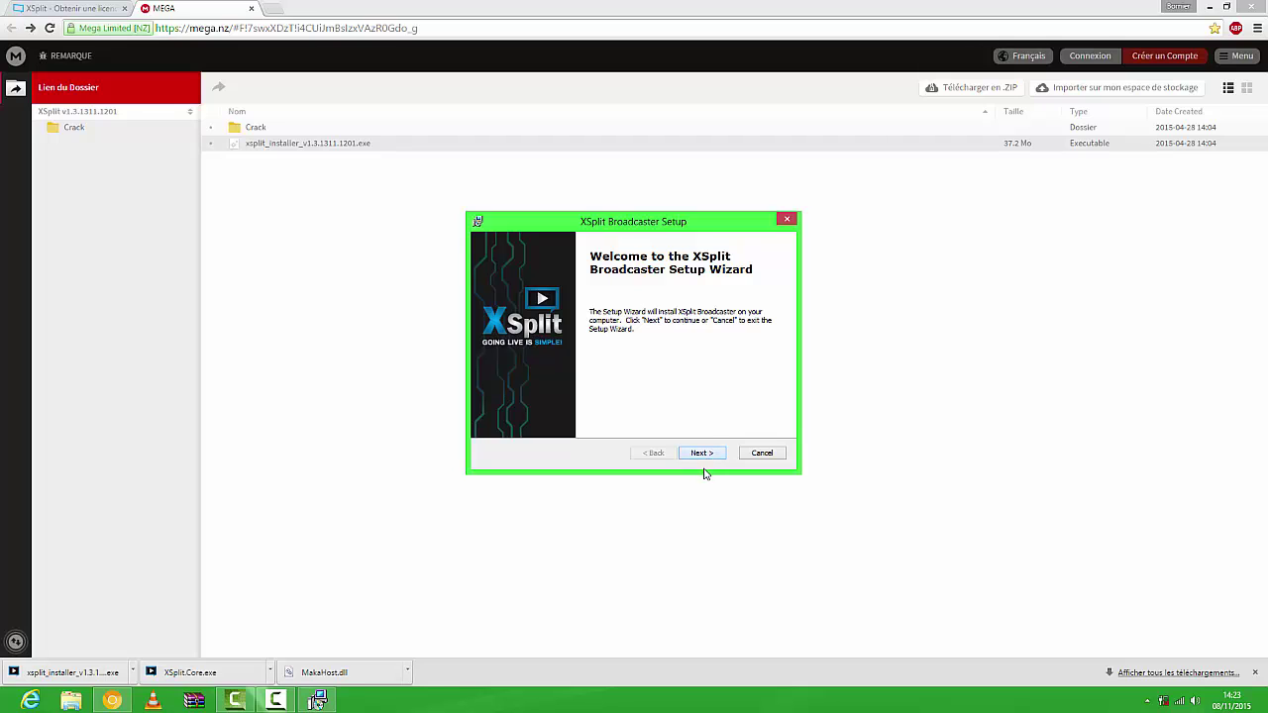
# Step: Run the Setup Wizard with the default install folder and shortcuts and start the installation
pyautogui.click(701, 453)
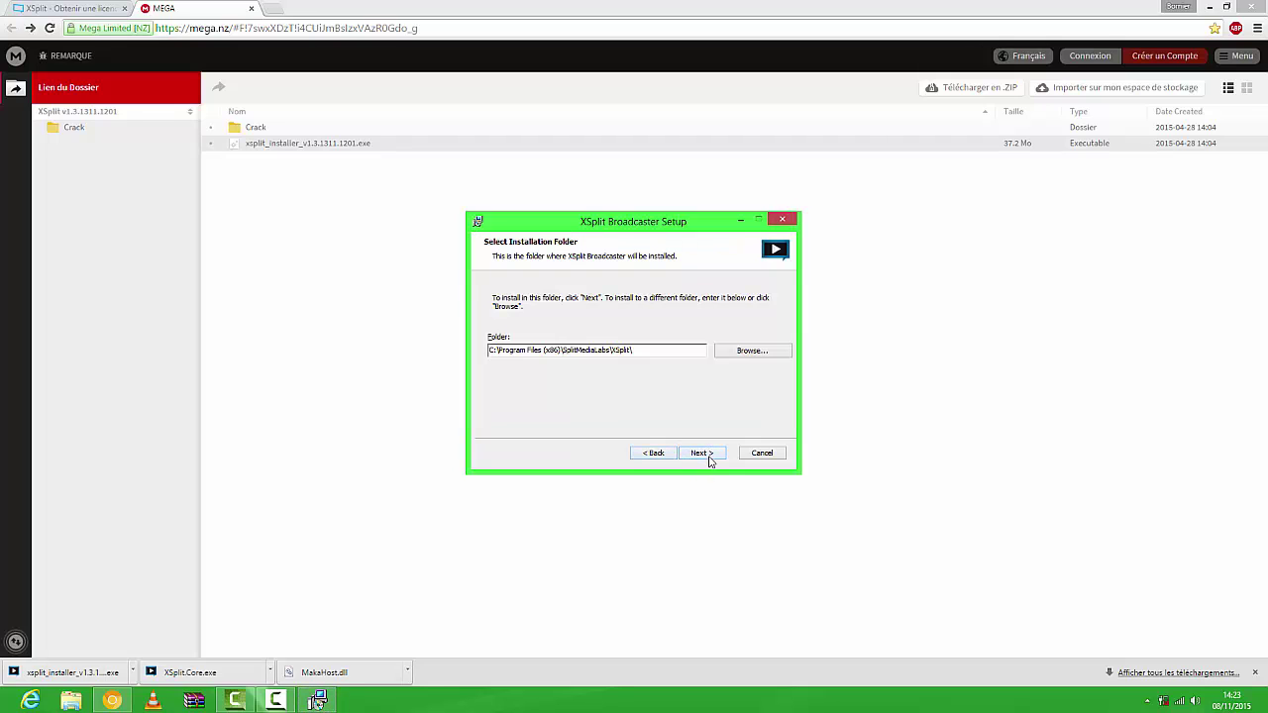
pyautogui.click(708, 456)
pyautogui.click(709, 456)
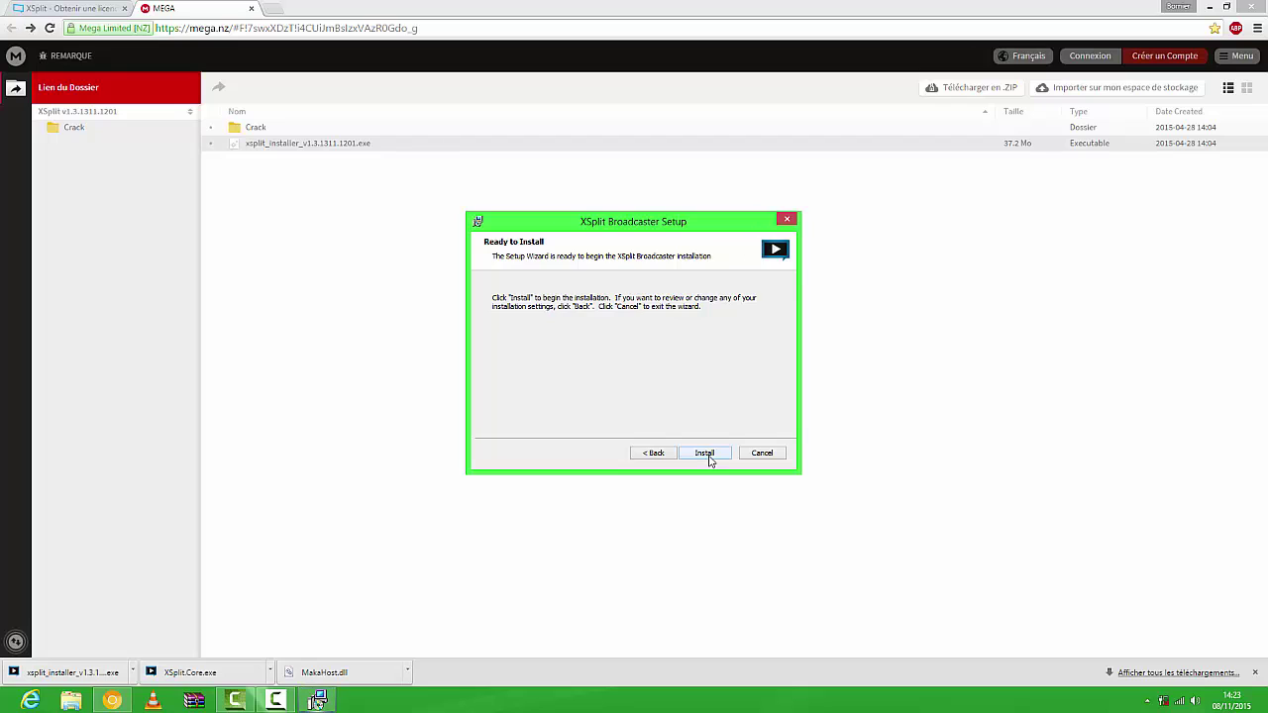
pyautogui.click(708, 455)
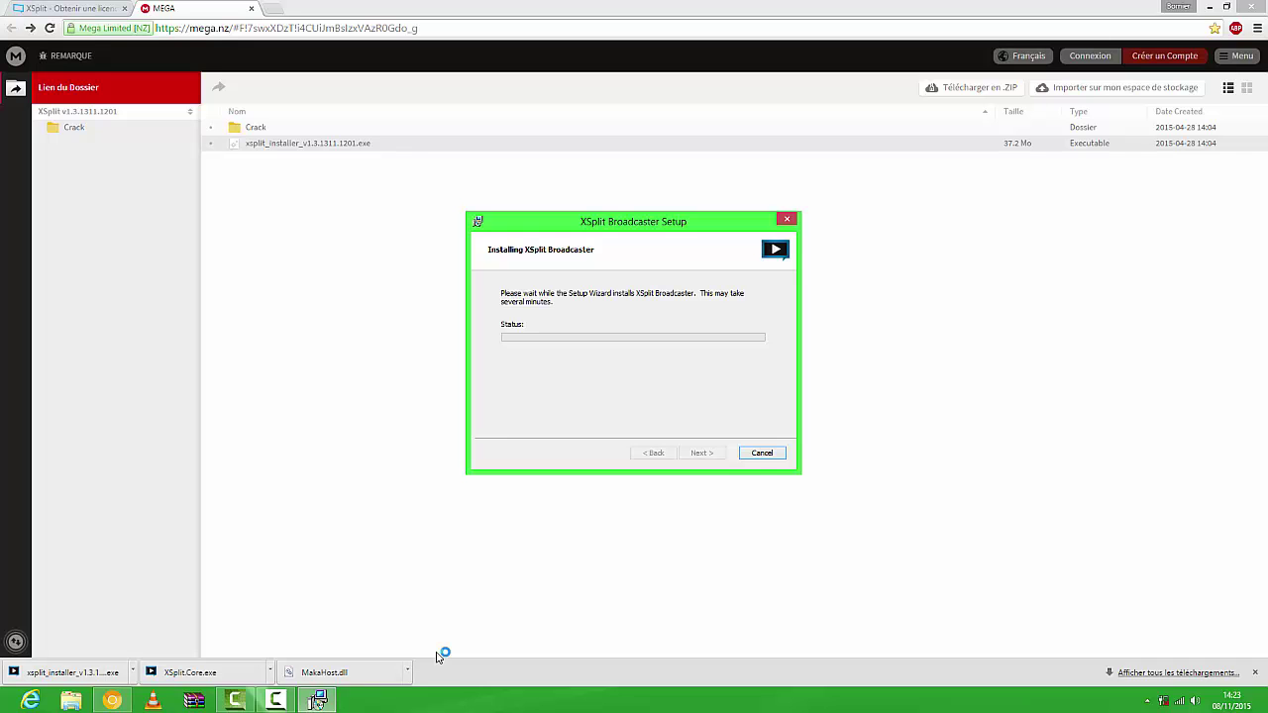
# Step: Move the downloaded MakaHost.dll from the Downloads folder onto the desktop
pyautogui.click(1212, 6)
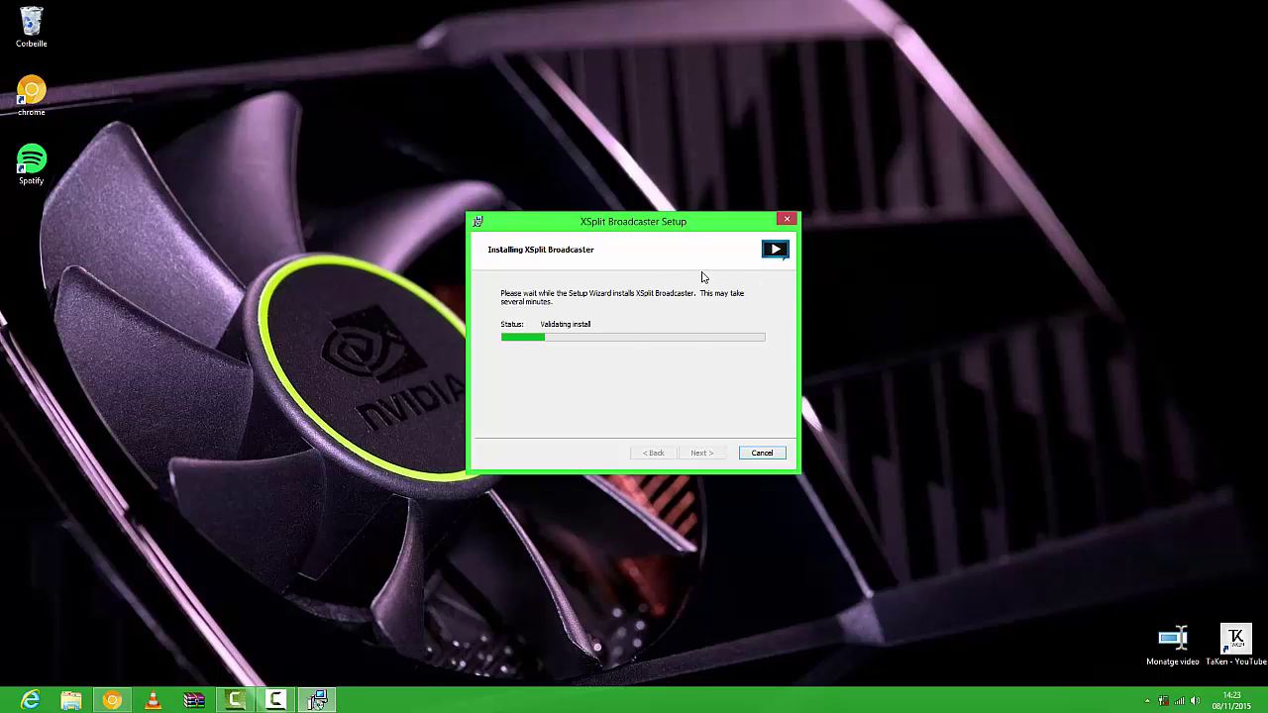
pyautogui.click(111, 699)
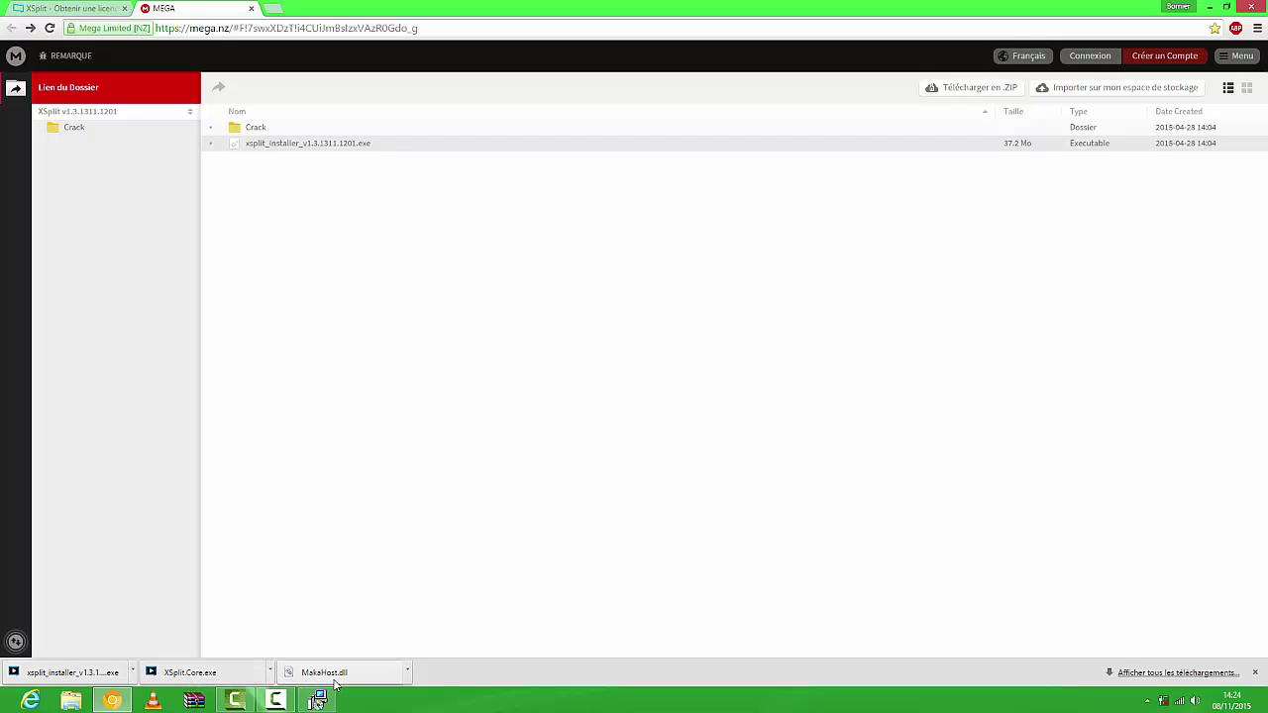
pyautogui.moveTo(334, 683); pyautogui.dragTo(355, 679)
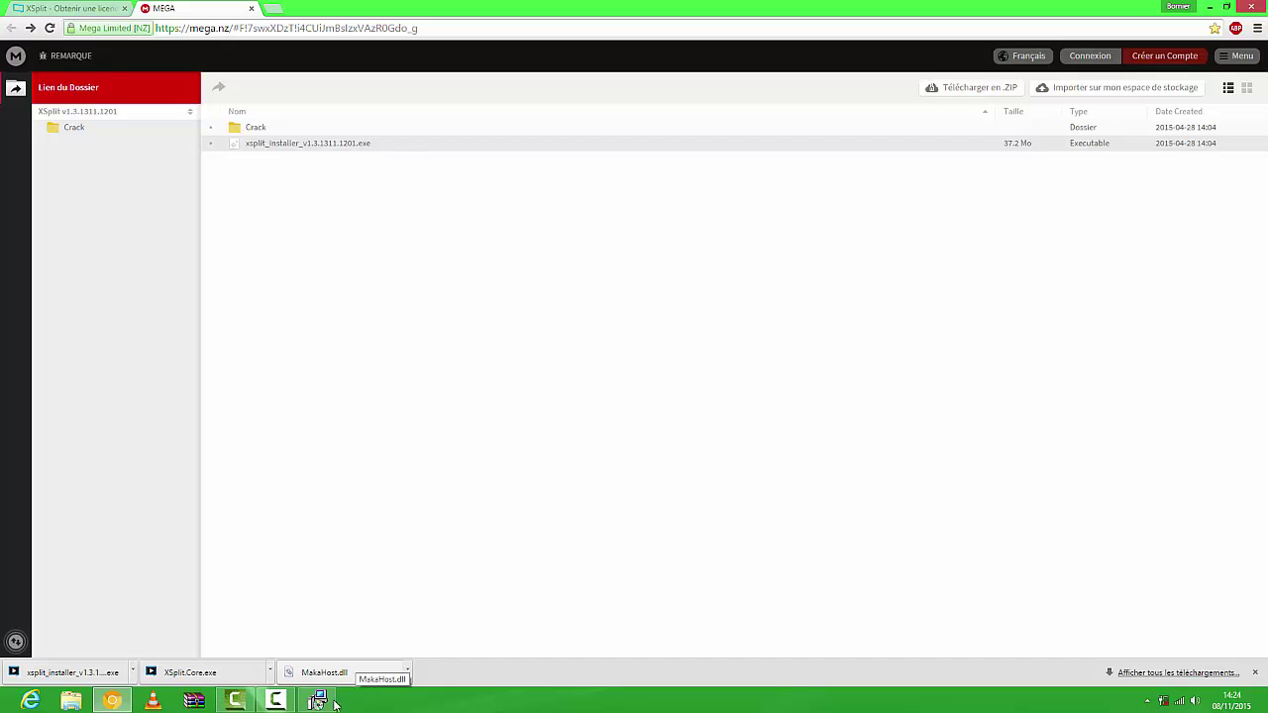
pyautogui.moveTo(317, 702)
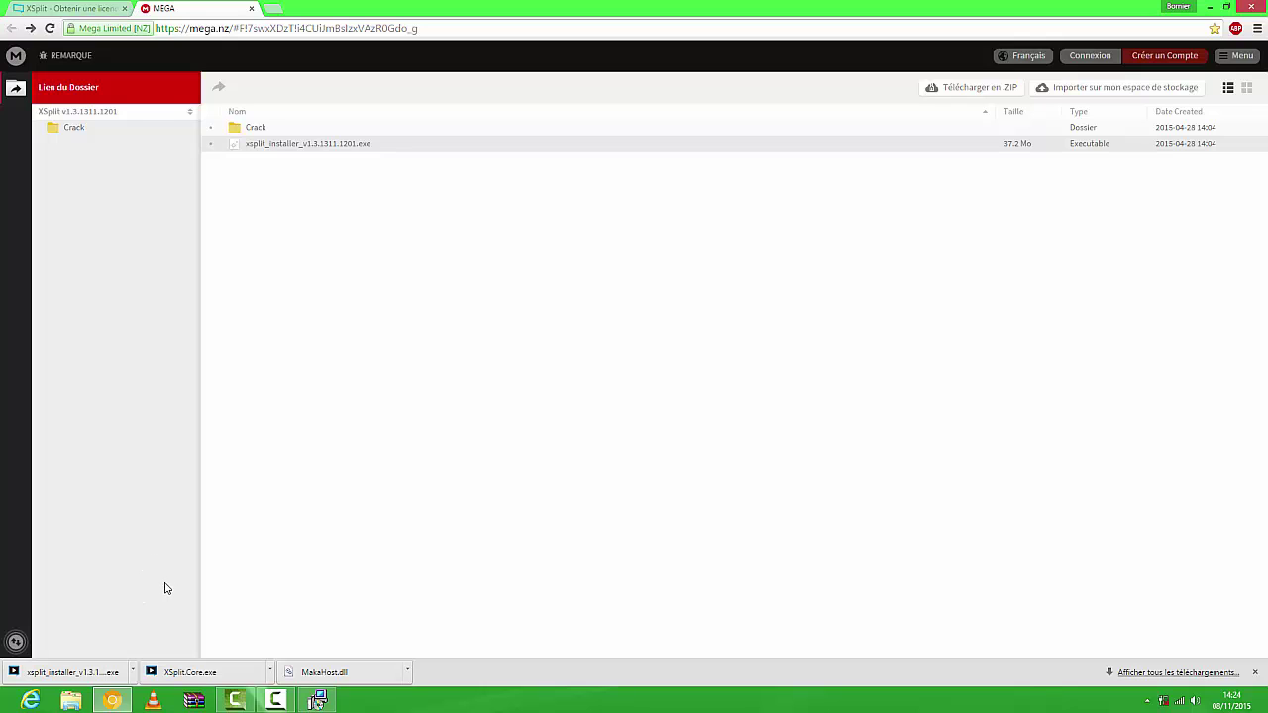
pyautogui.click(317, 700)
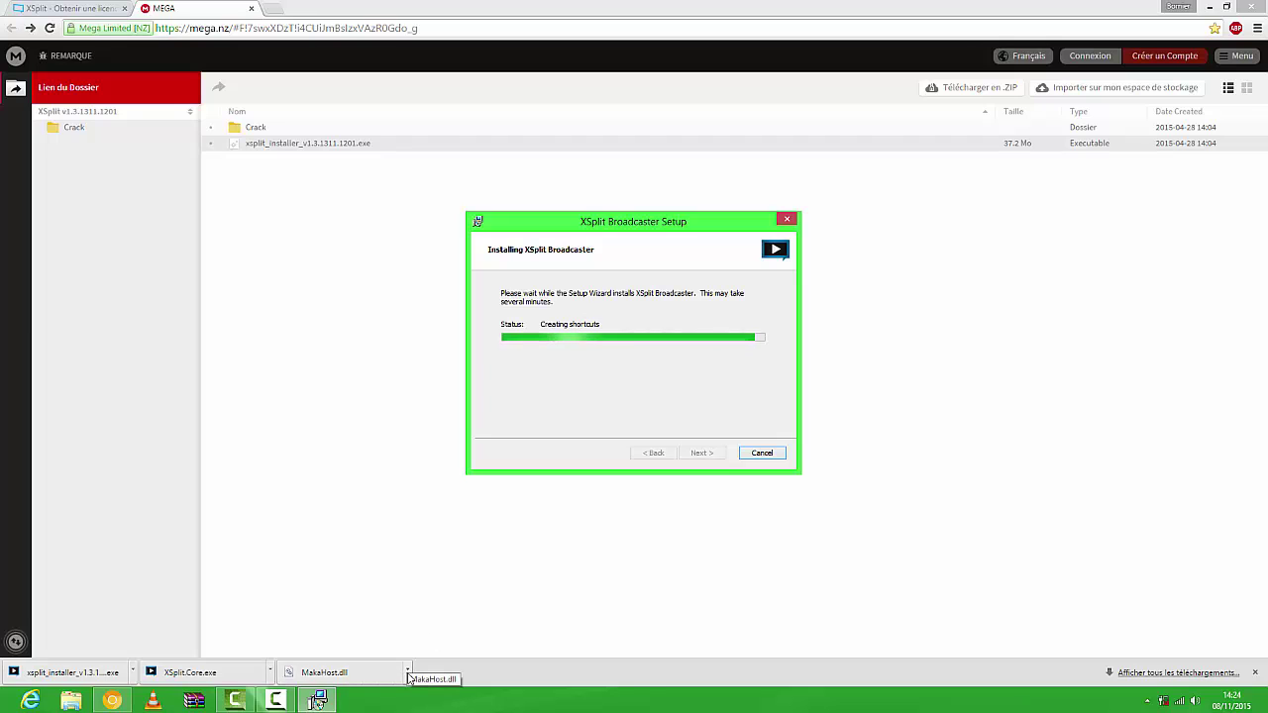
pyautogui.click(407, 673)
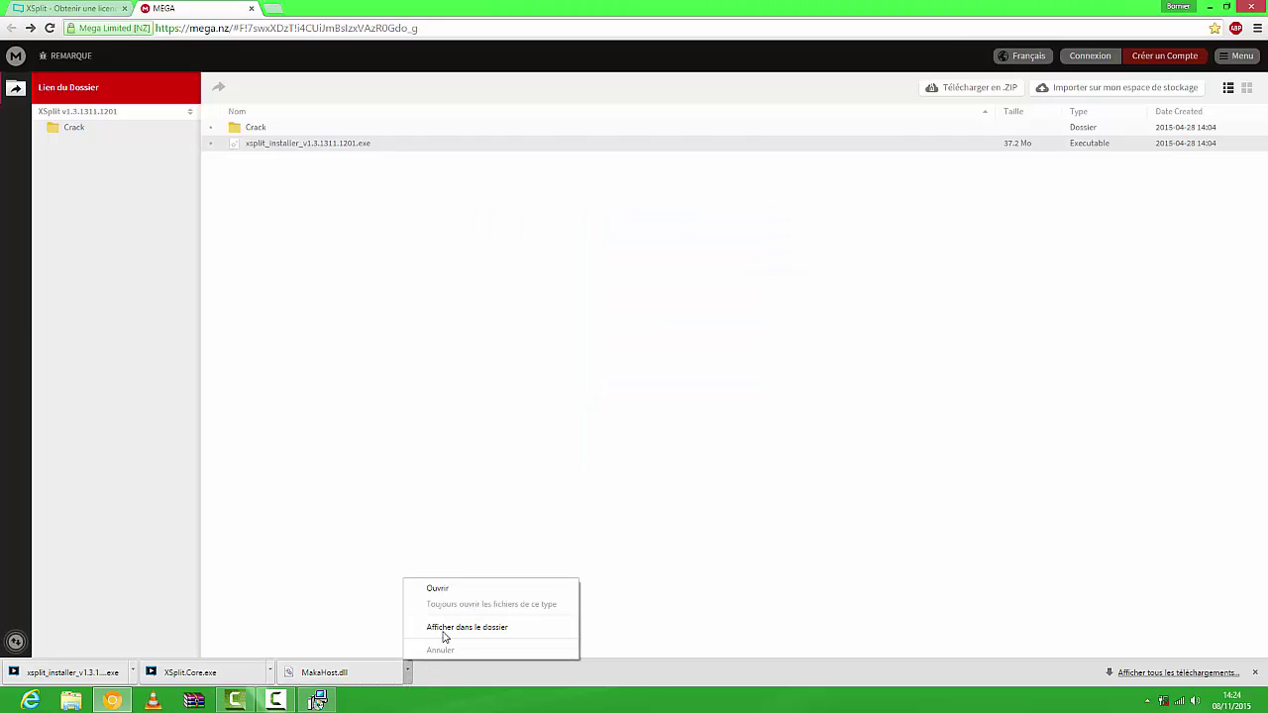
pyautogui.click(480, 627)
pyautogui.click(1226, 7)
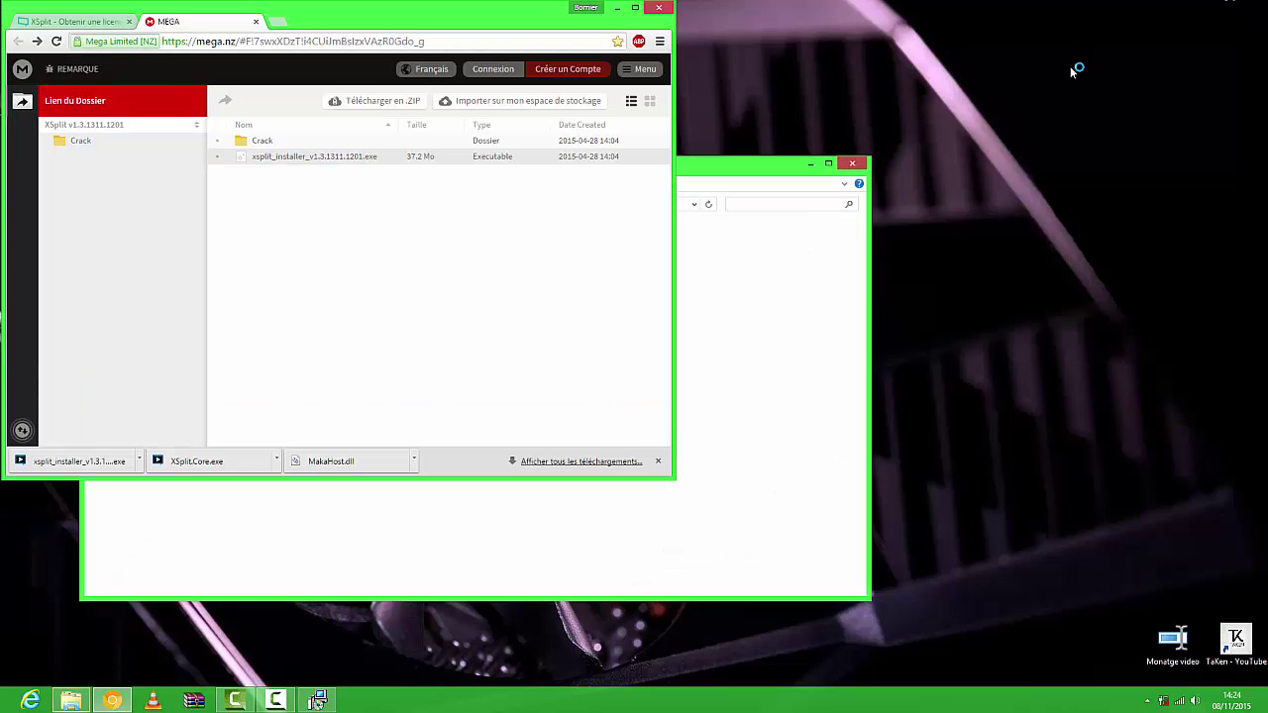
pyautogui.moveTo(345, 343); pyautogui.dragTo(1040, 223)
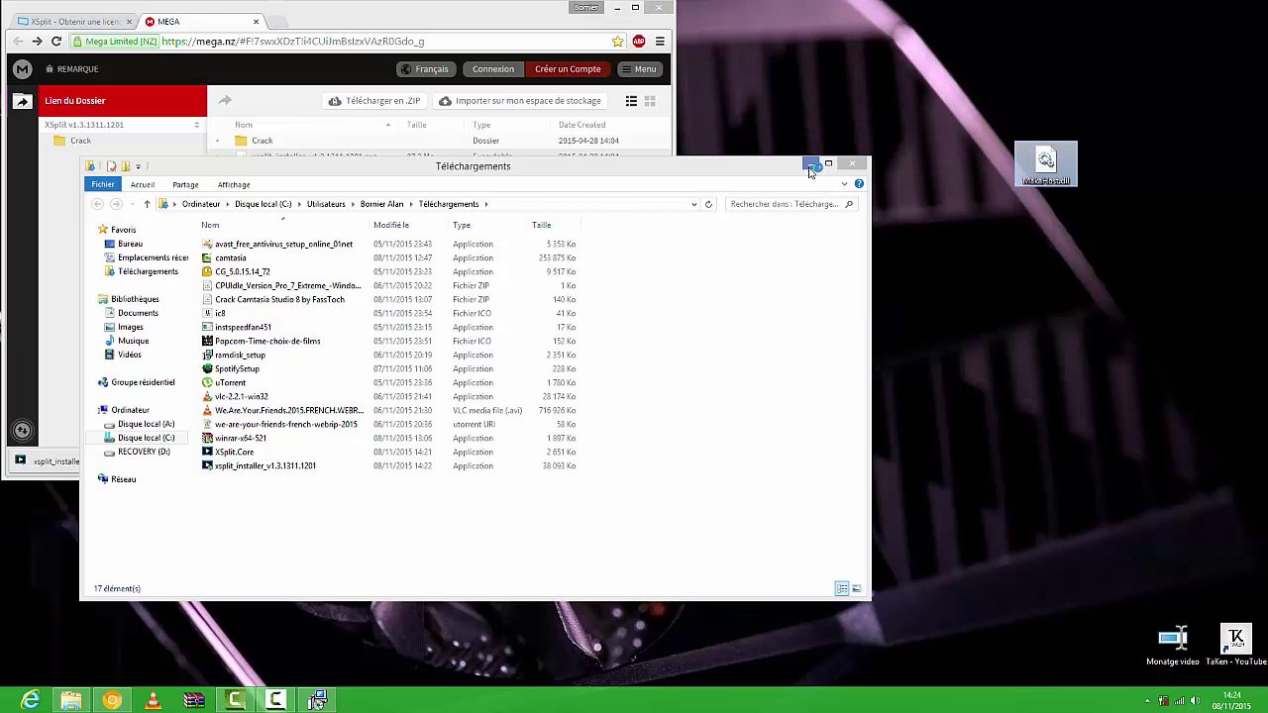
# Step: Drag XSplit.Core from Téléchargements onto the desktop and bring the browser back
pyautogui.click(296, 453)
pyautogui.moveTo(295, 458); pyautogui.dragTo(1034, 254)
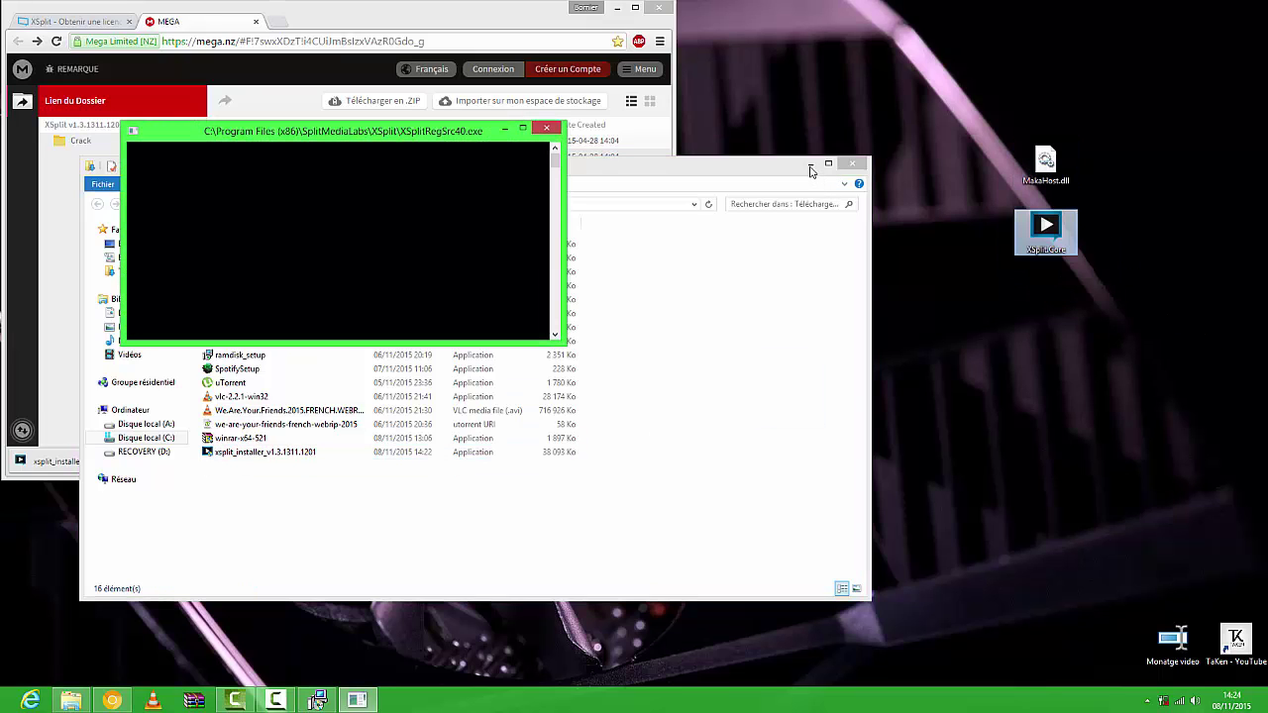
pyautogui.click(810, 165)
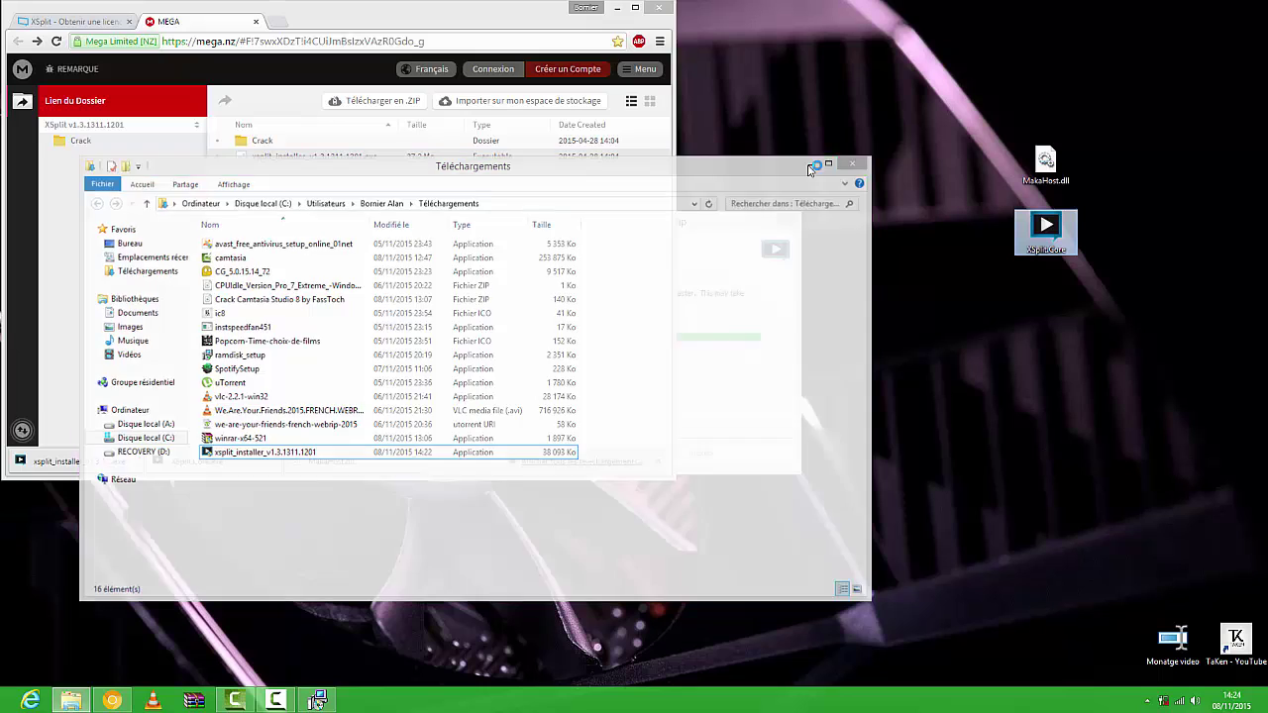
pyautogui.click(616, 7)
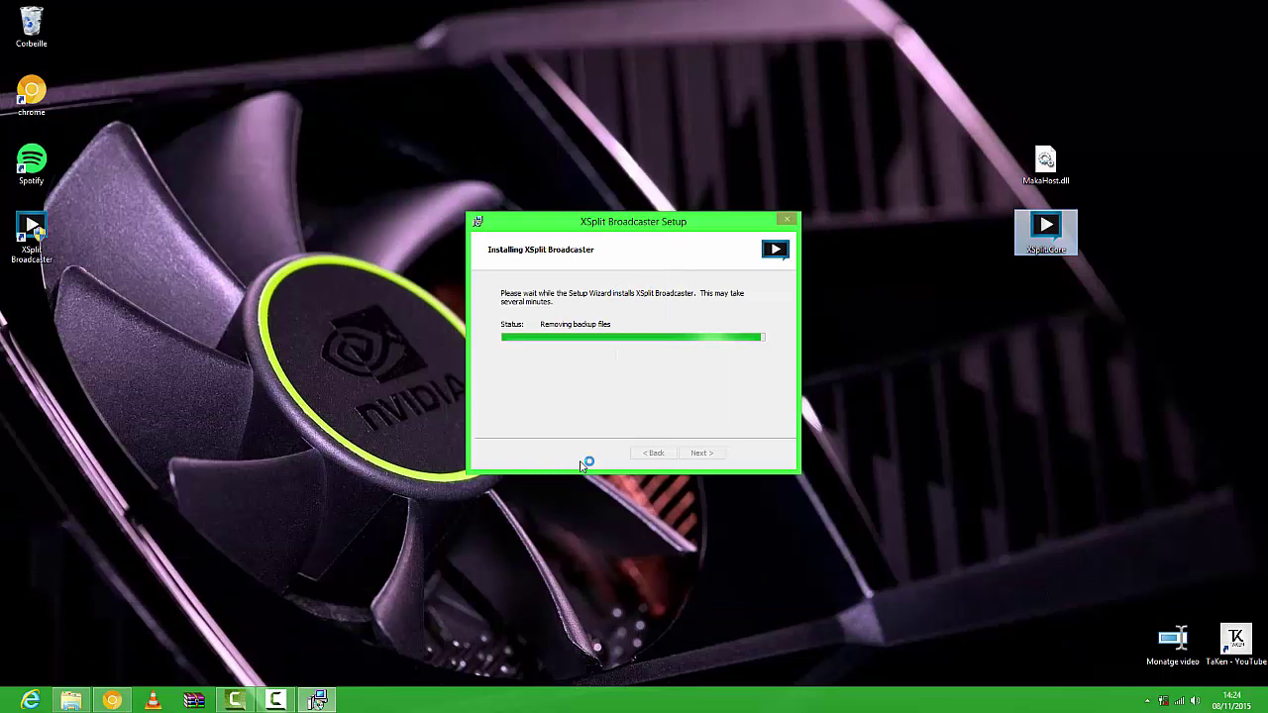
pyautogui.click(112, 700)
# Step: Open xsplit.com in a new maximized tab and go to its REGISTER sign-up page
pyautogui.doubleClick(456, 8)
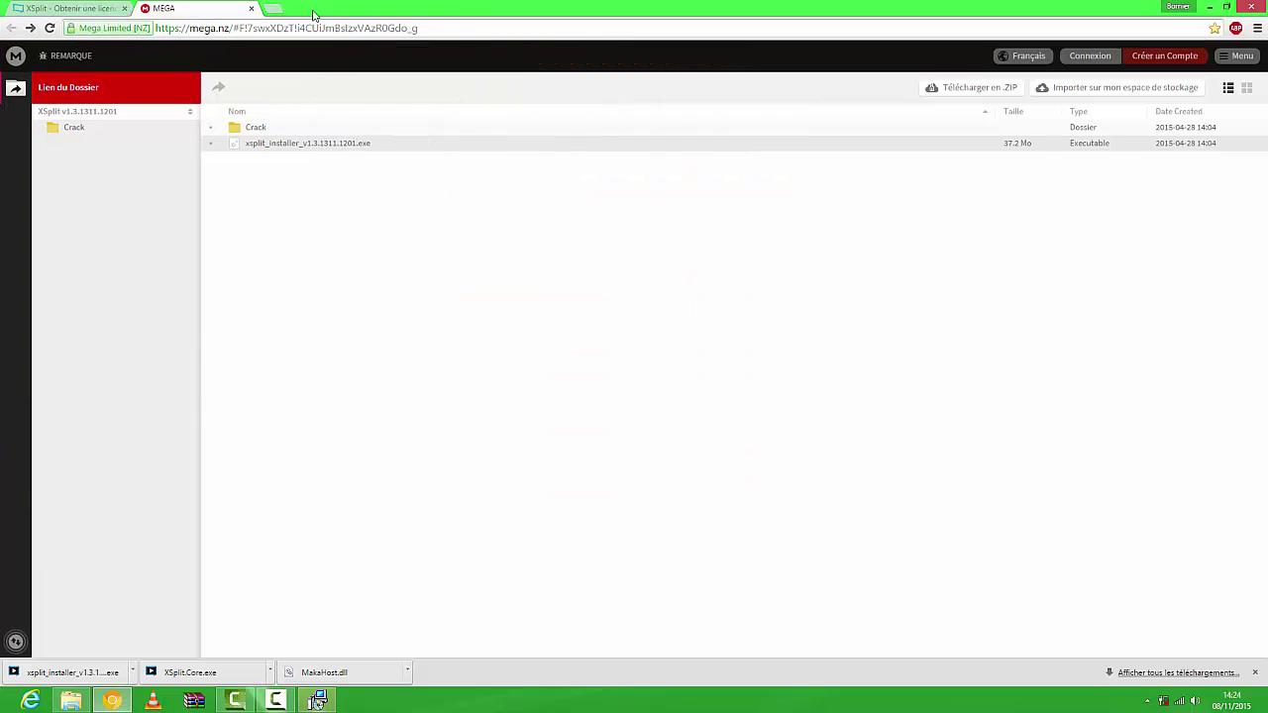
pyautogui.click(278, 9)
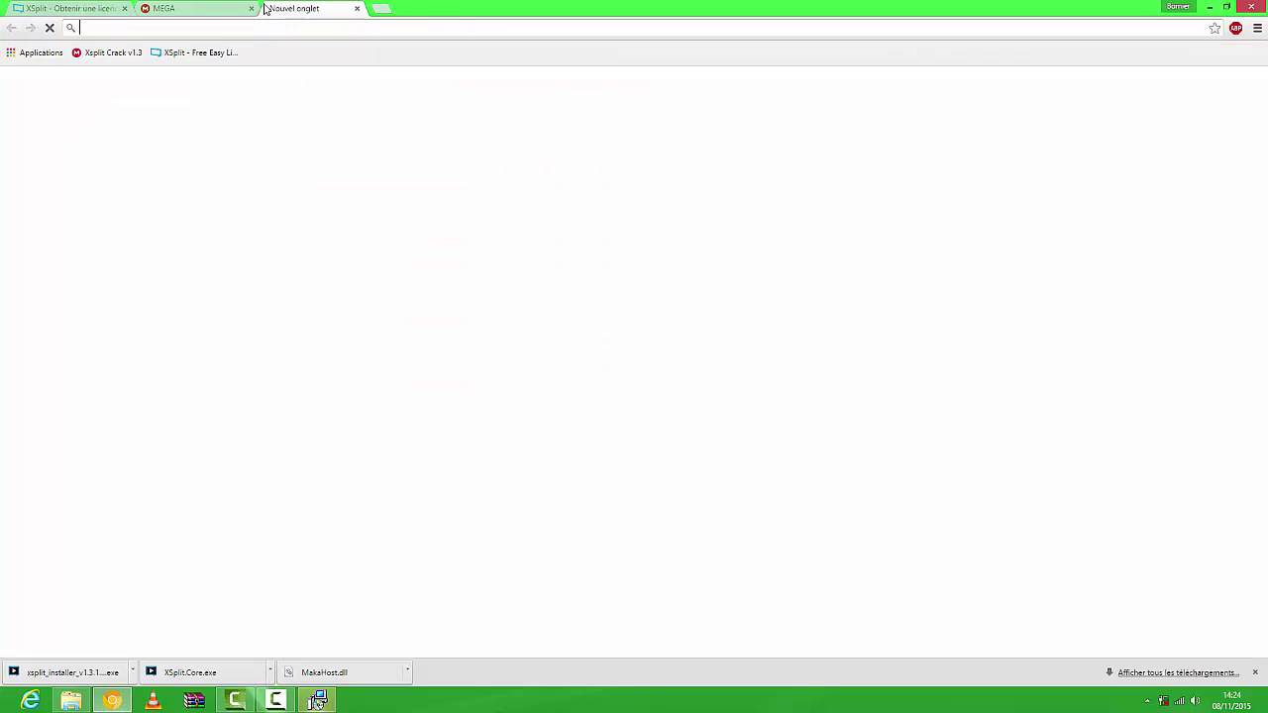
pyautogui.click(193, 54)
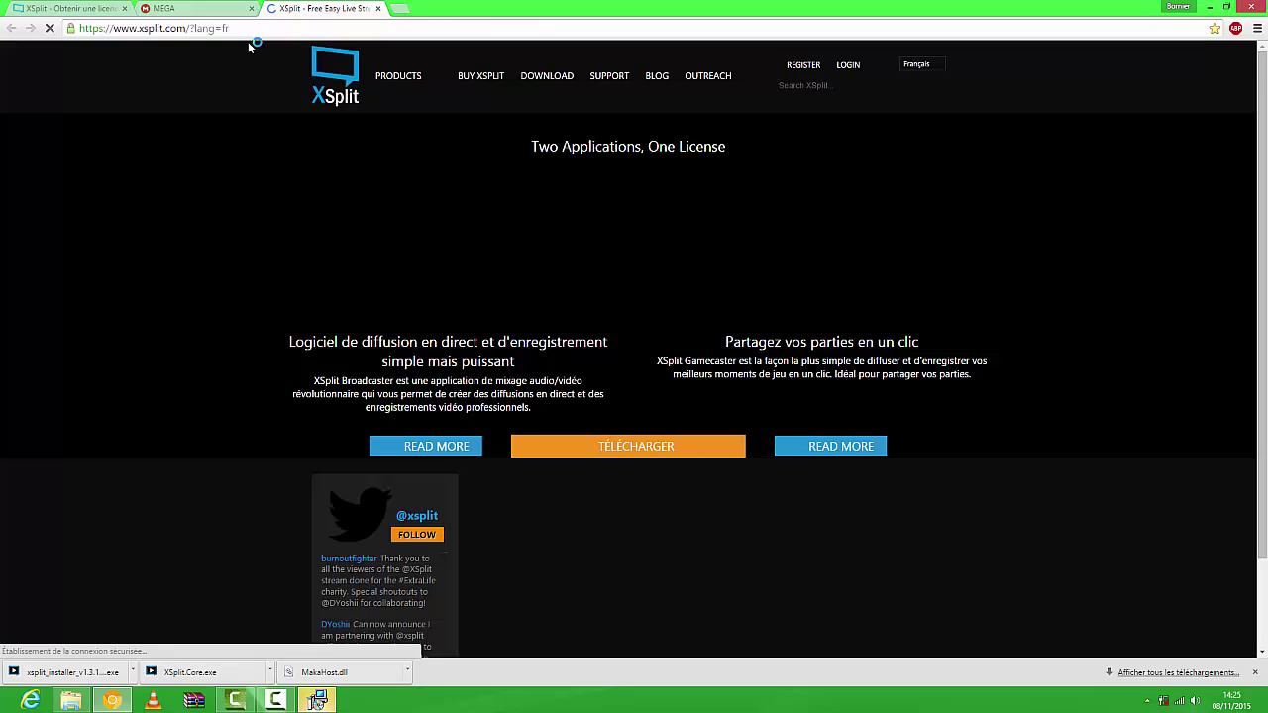
pyautogui.moveTo(3, 710)
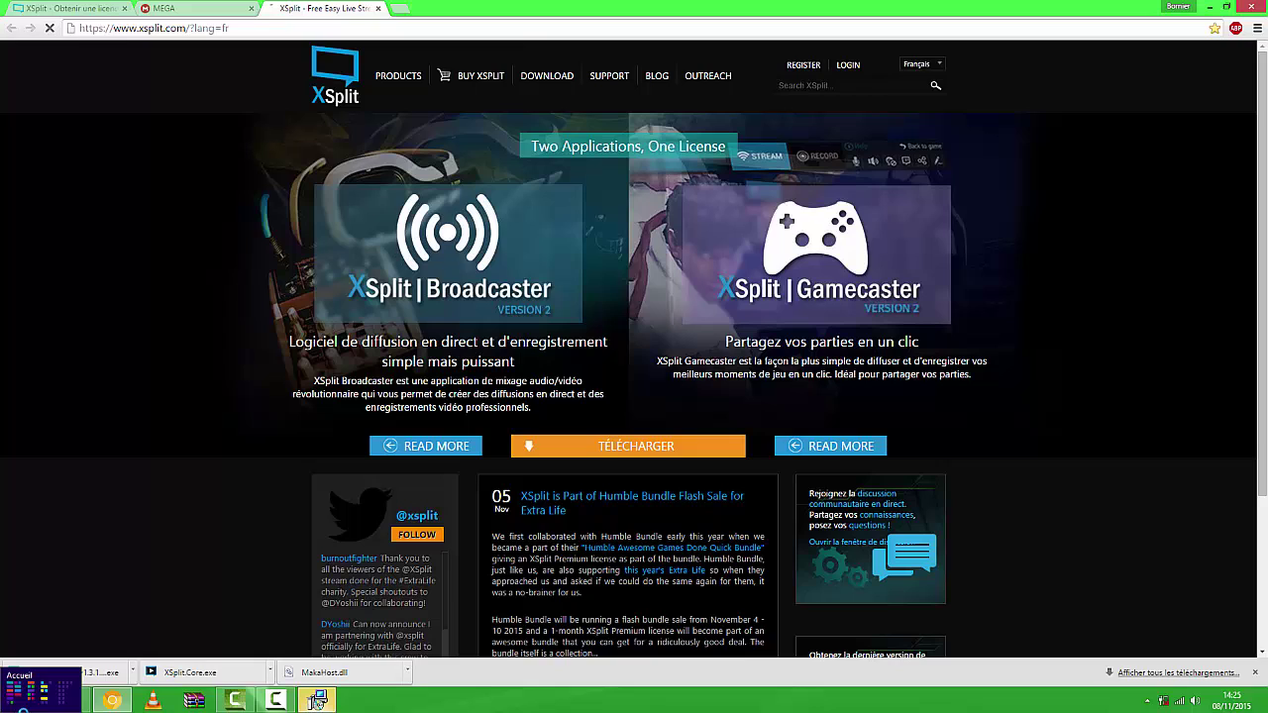
pyautogui.click(803, 67)
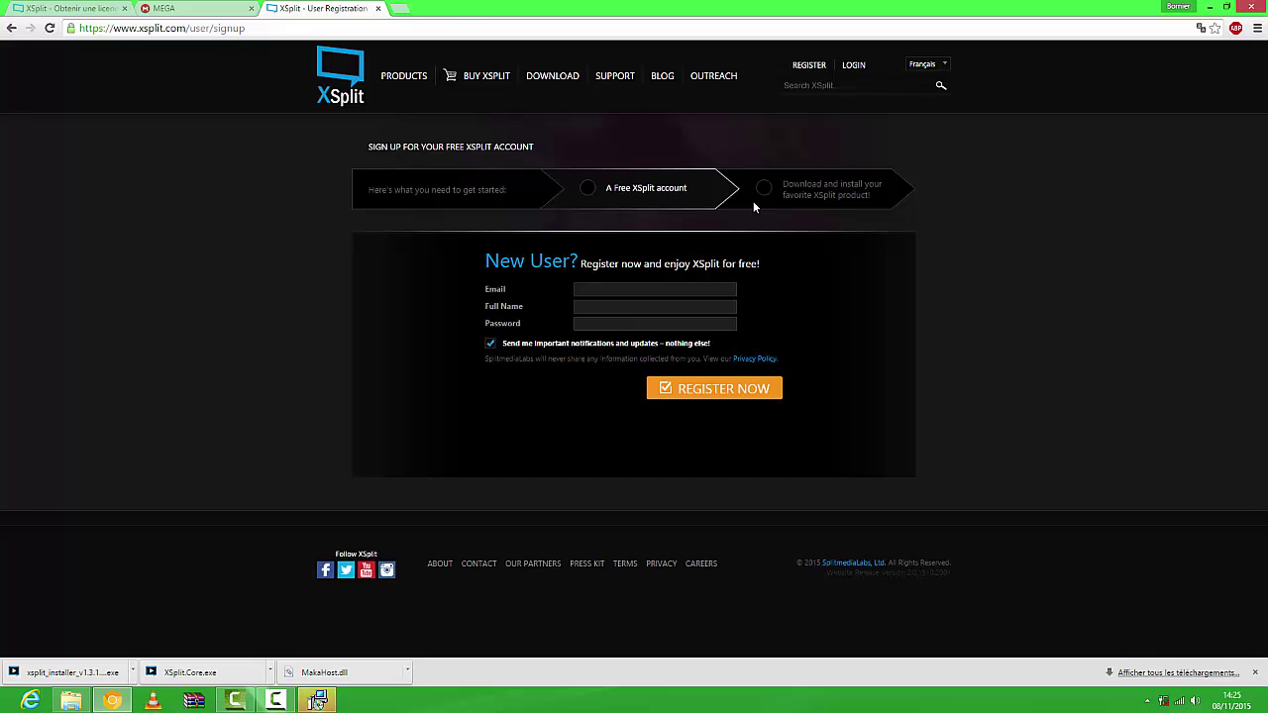
# Step: Highlight the download-and-install step text on the registration page
pyautogui.moveTo(783, 184)
pyautogui.mouseDown()
pyautogui.moveTo(872, 196)
pyautogui.moveTo(784, 184)
pyautogui.mouseUp()
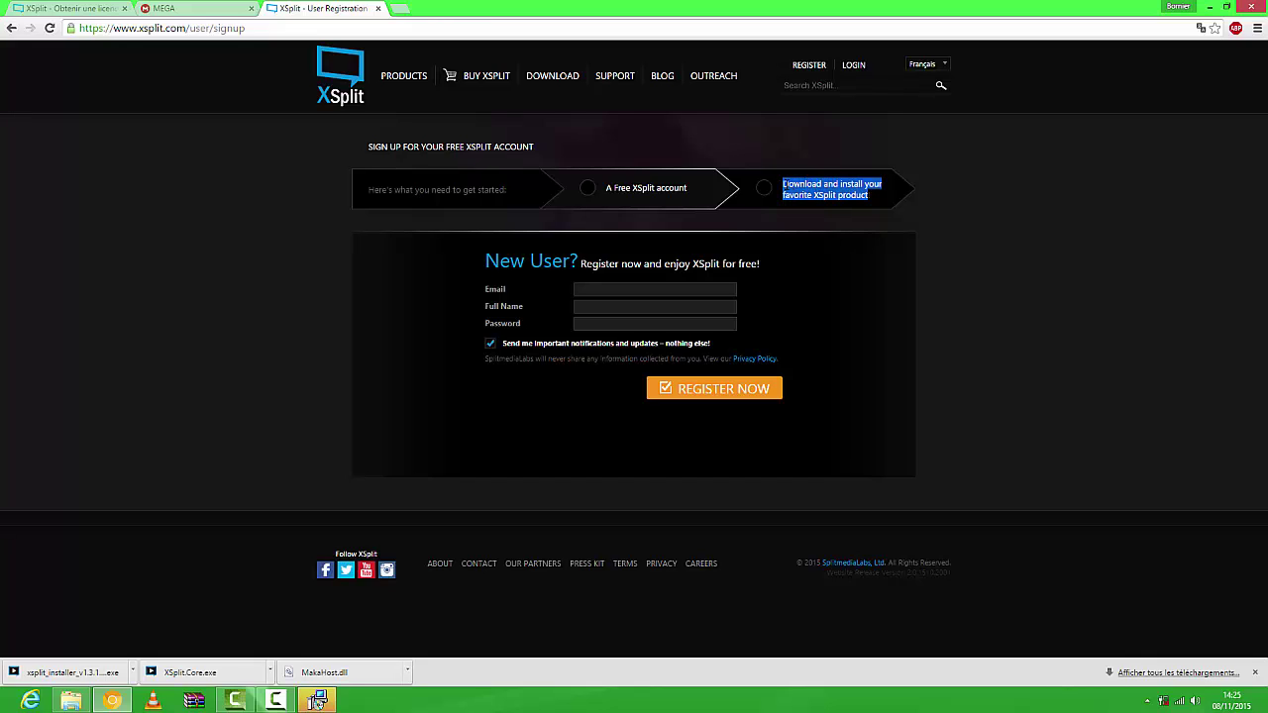
pyautogui.click(783, 185)
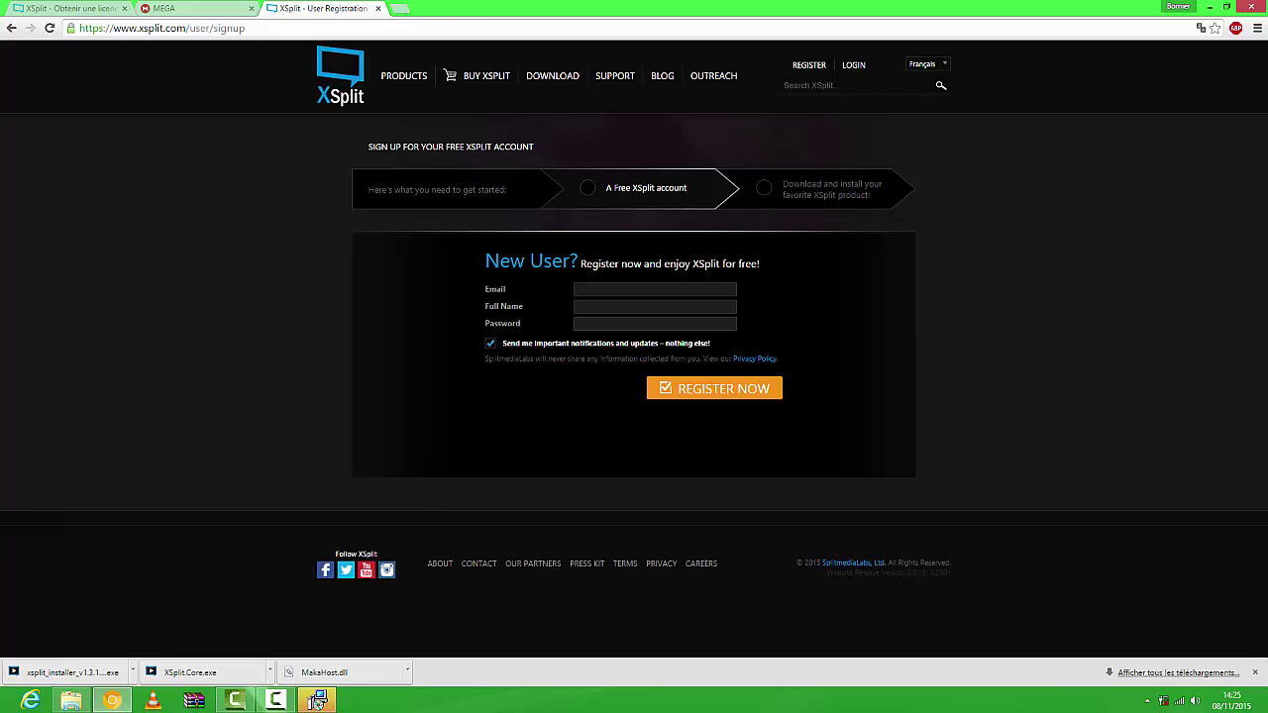
pyautogui.moveTo(869, 195); pyautogui.dragTo(783, 184)
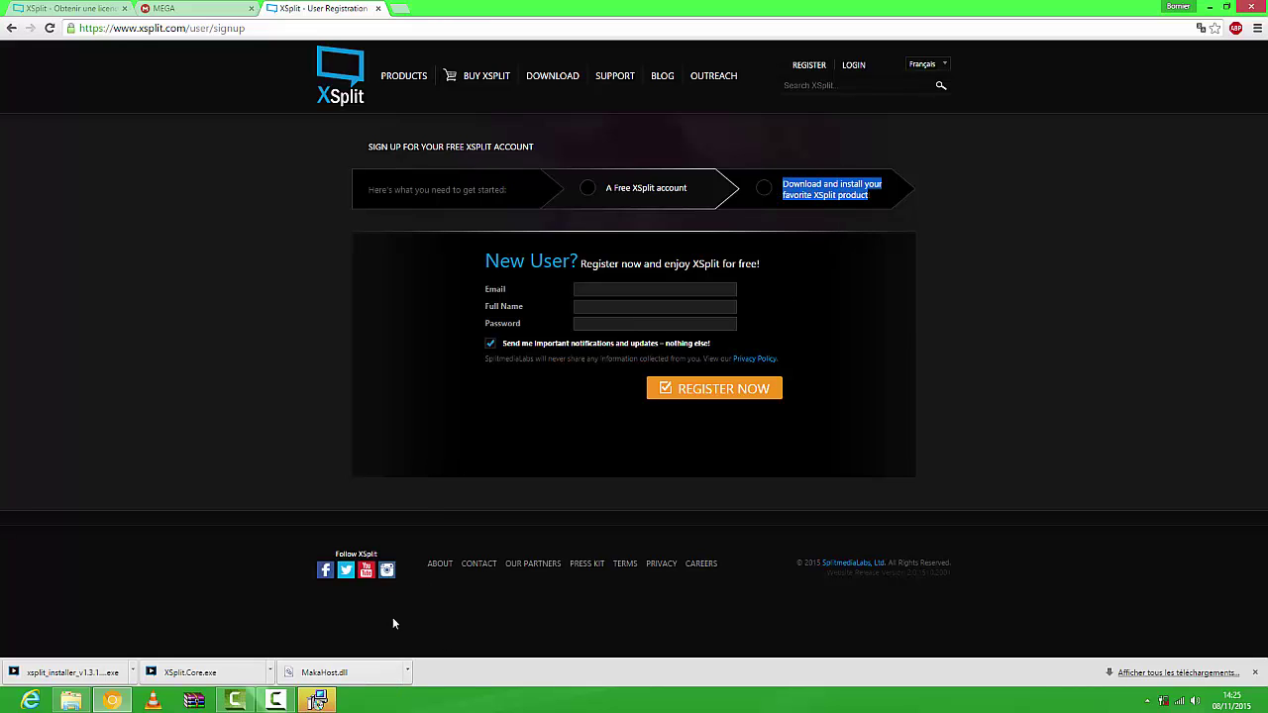
pyautogui.click(228, 481)
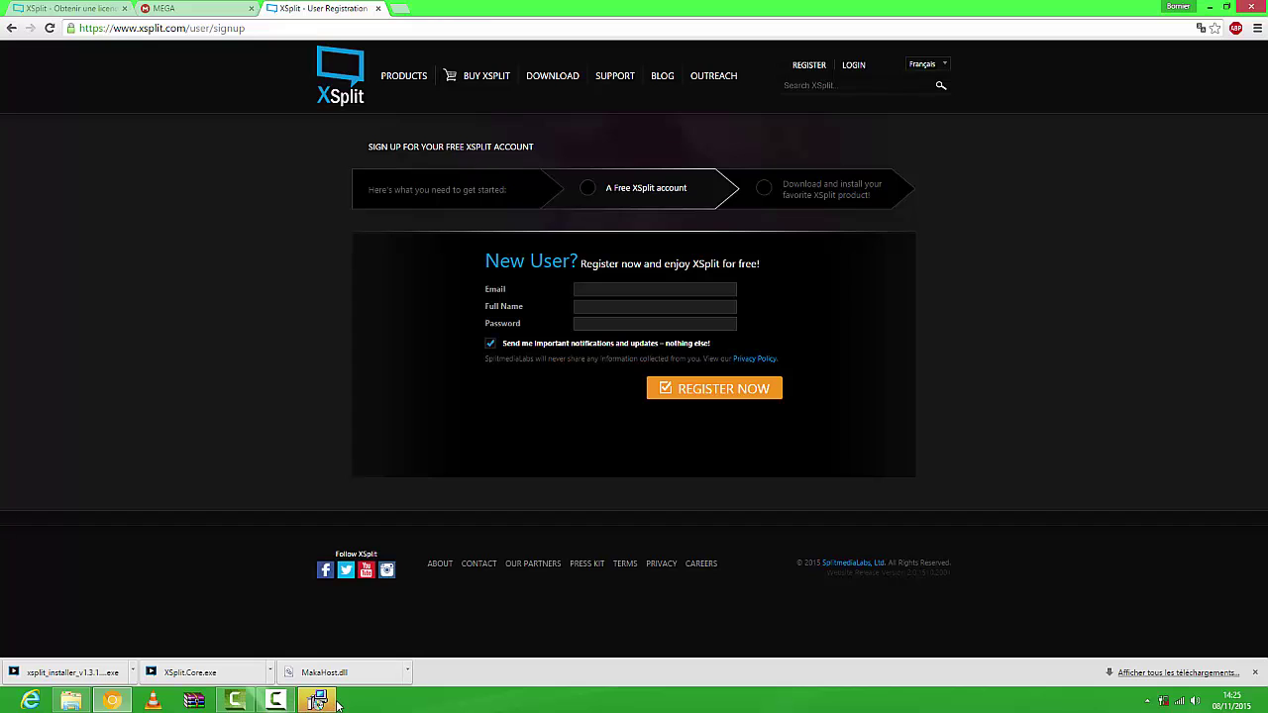
# Step: Finish the setup with Launch XSplit Broadcaster checked, then minimize Chrome
pyautogui.click(318, 700)
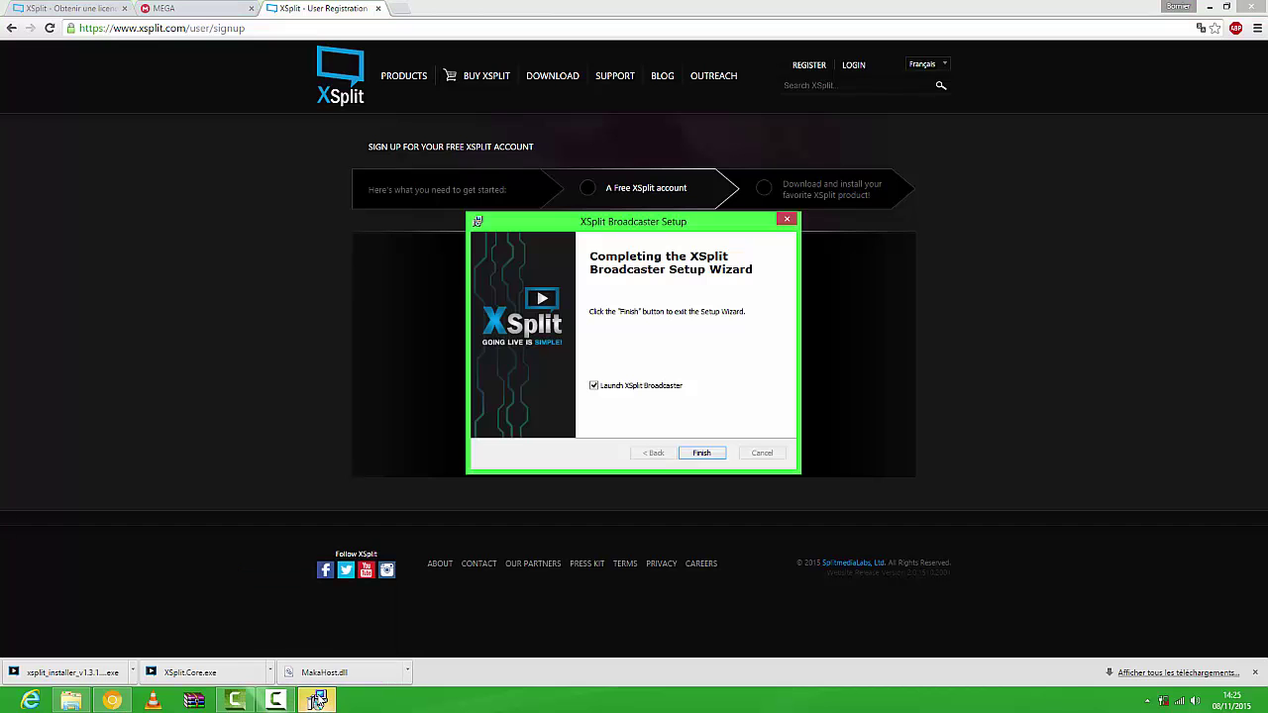
pyautogui.click(706, 454)
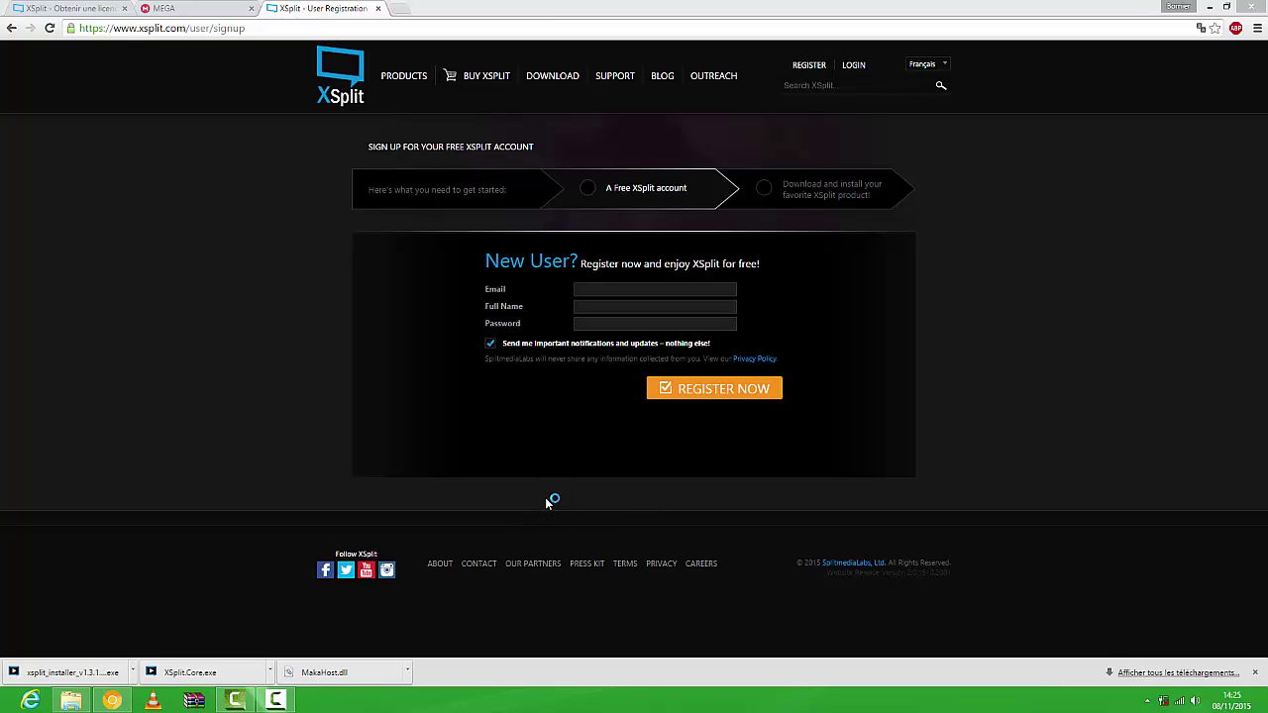
pyautogui.click(1209, 6)
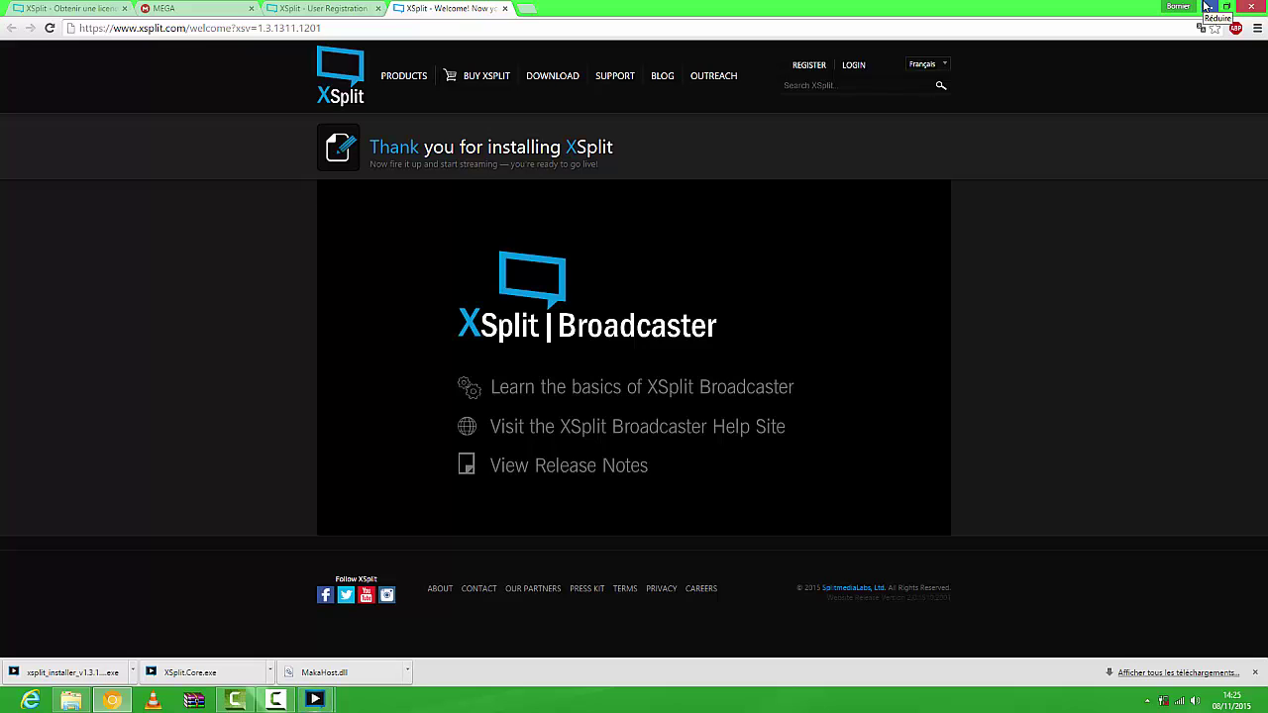
pyautogui.click(1206, 6)
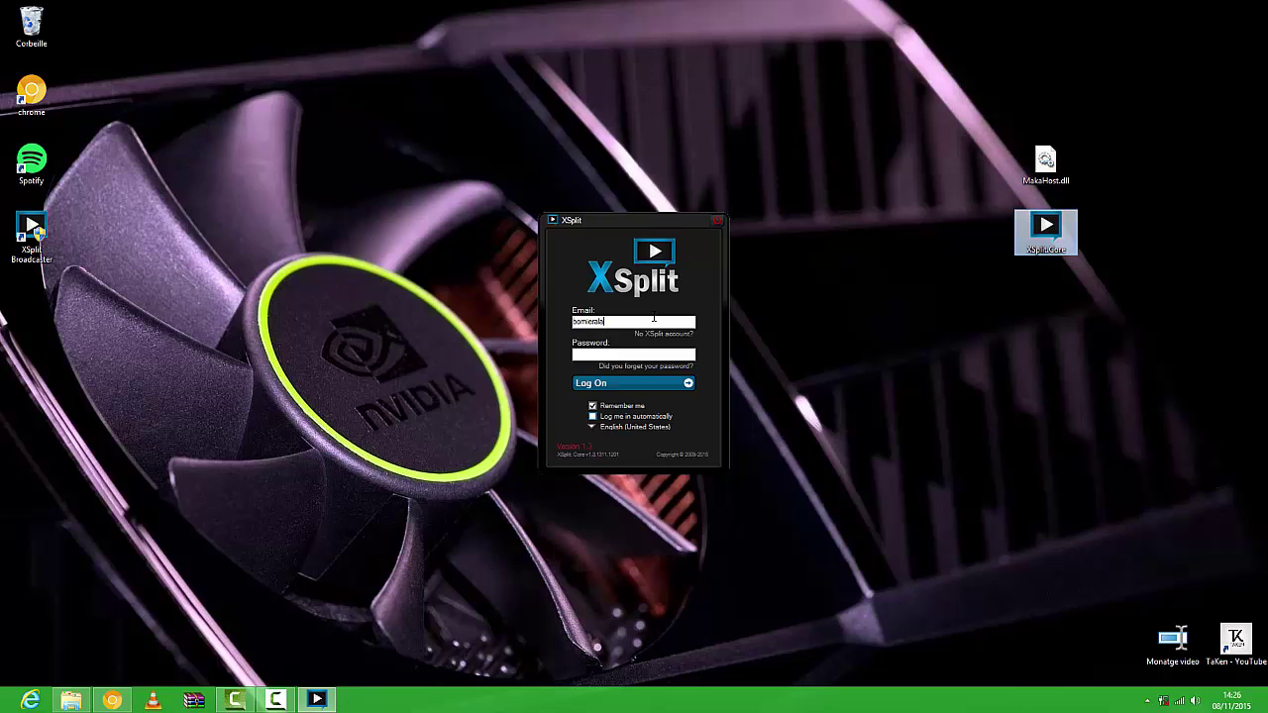
pyautogui.write('@hotmail.com')
pyautogui.click(638, 383)
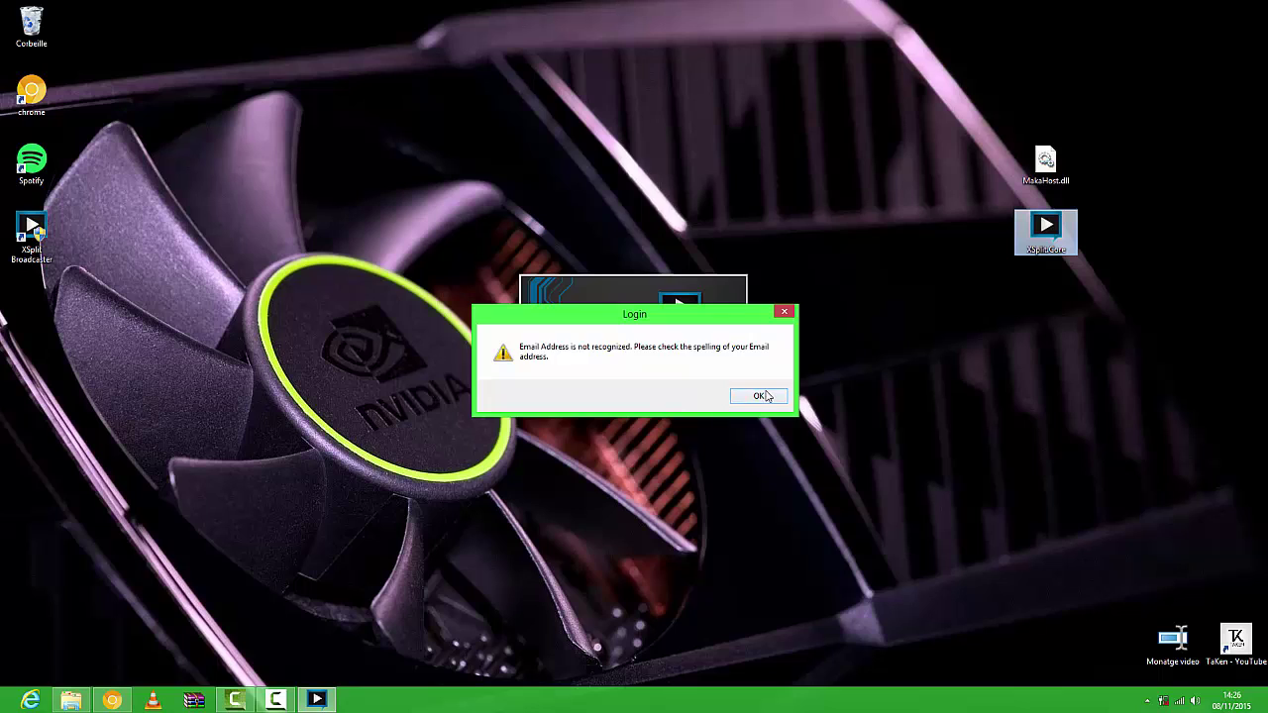
pyautogui.click(756, 395)
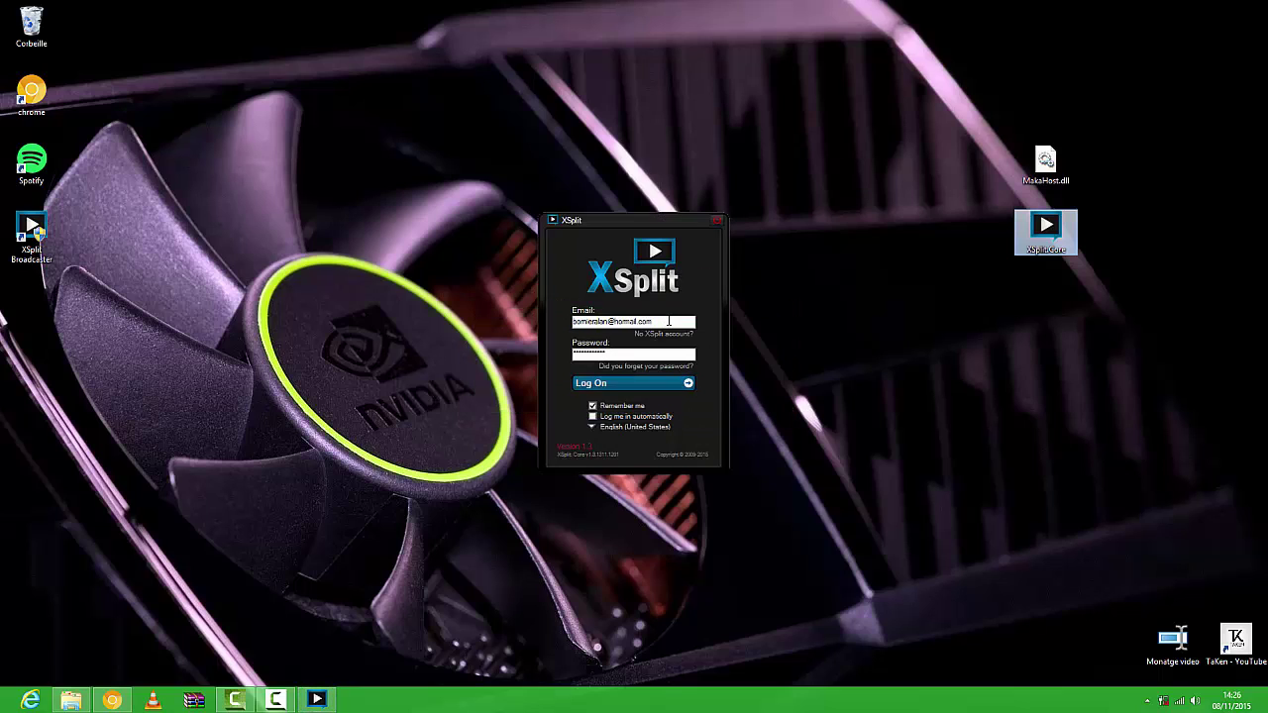
pyautogui.moveTo(653, 321); pyautogui.dragTo(615, 321)
pyautogui.write('g')
pyautogui.moveTo(613, 322); pyautogui.dragTo(571, 322)
pyautogui.press('Return')
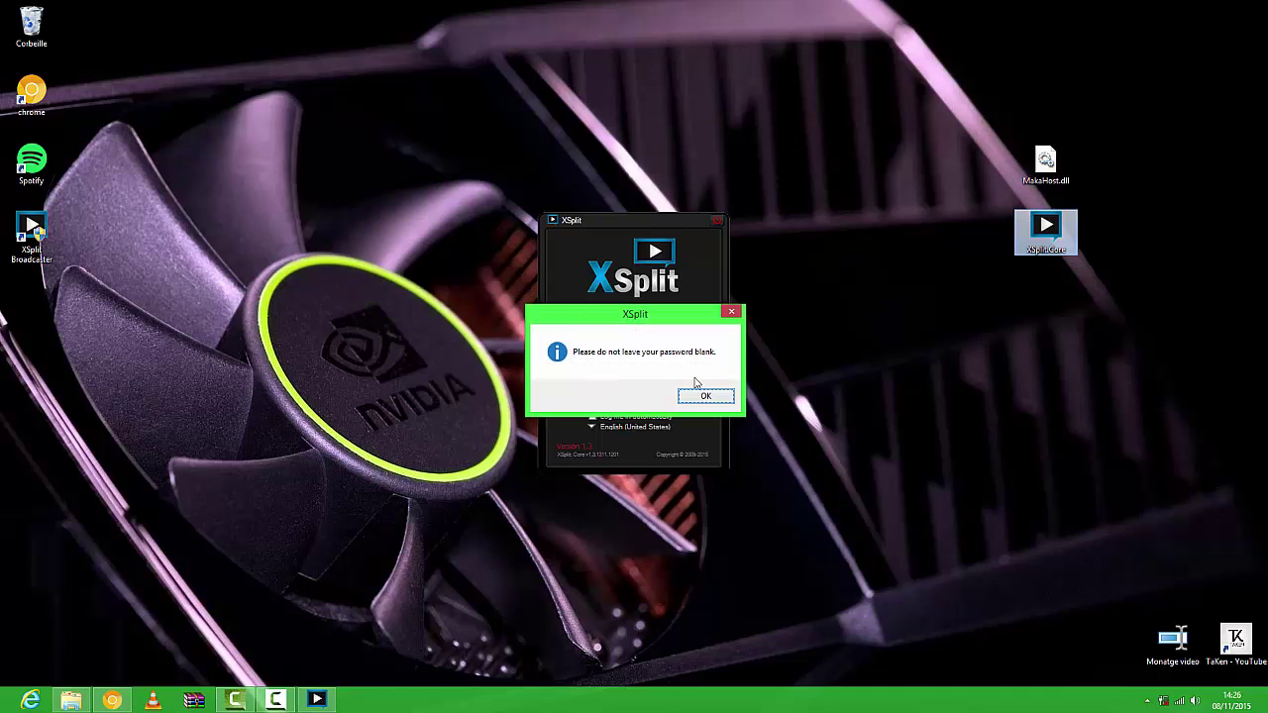
pyautogui.click(705, 397)
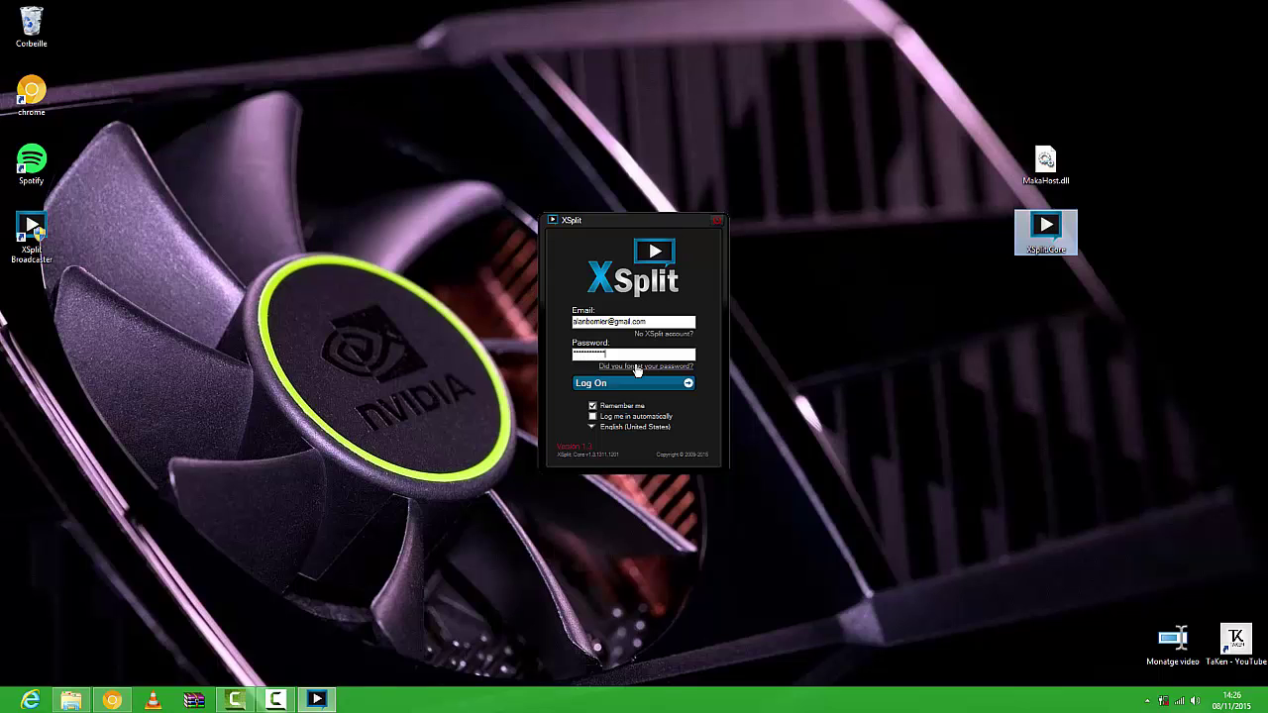
pyautogui.press('Return')
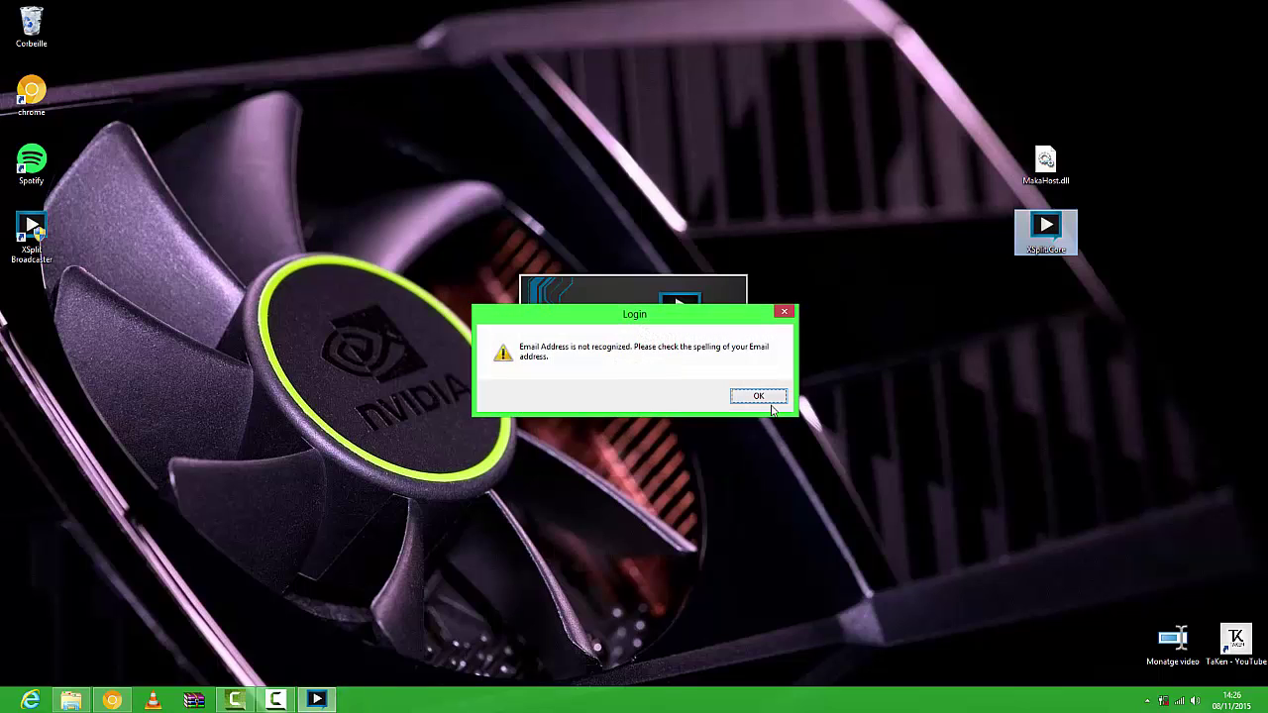
pyautogui.click(764, 398)
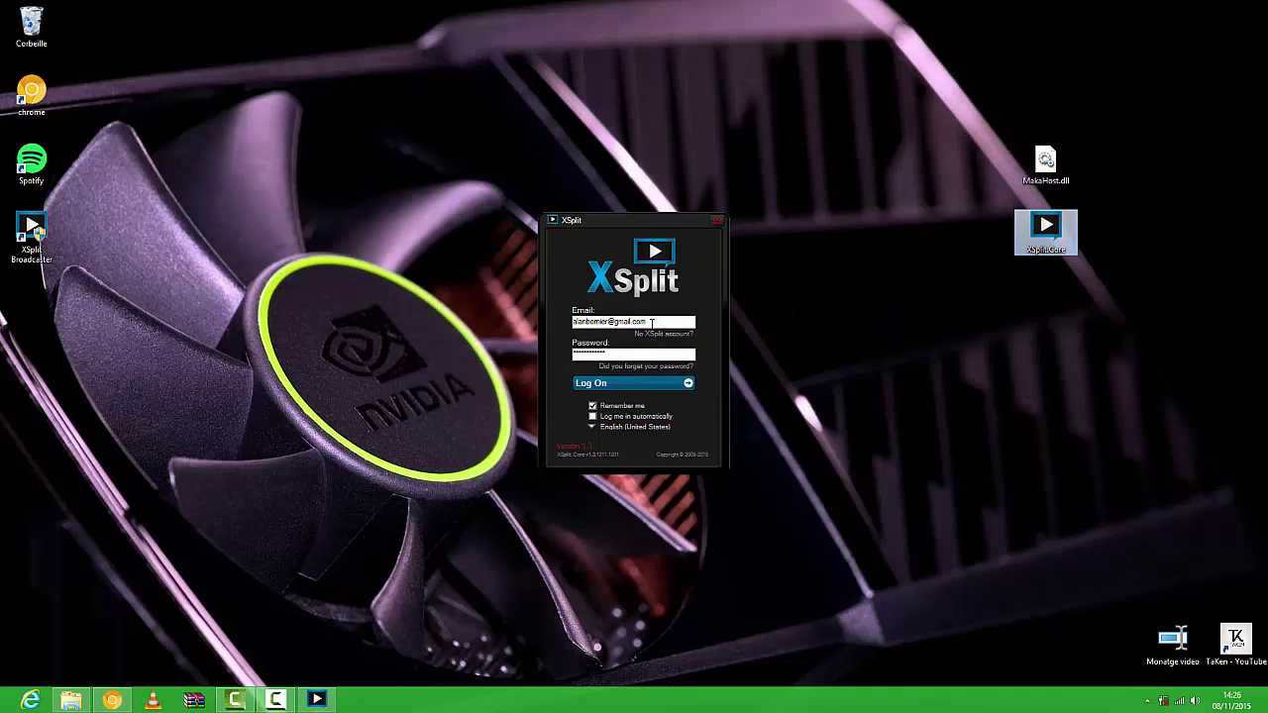
pyautogui.click(112, 700)
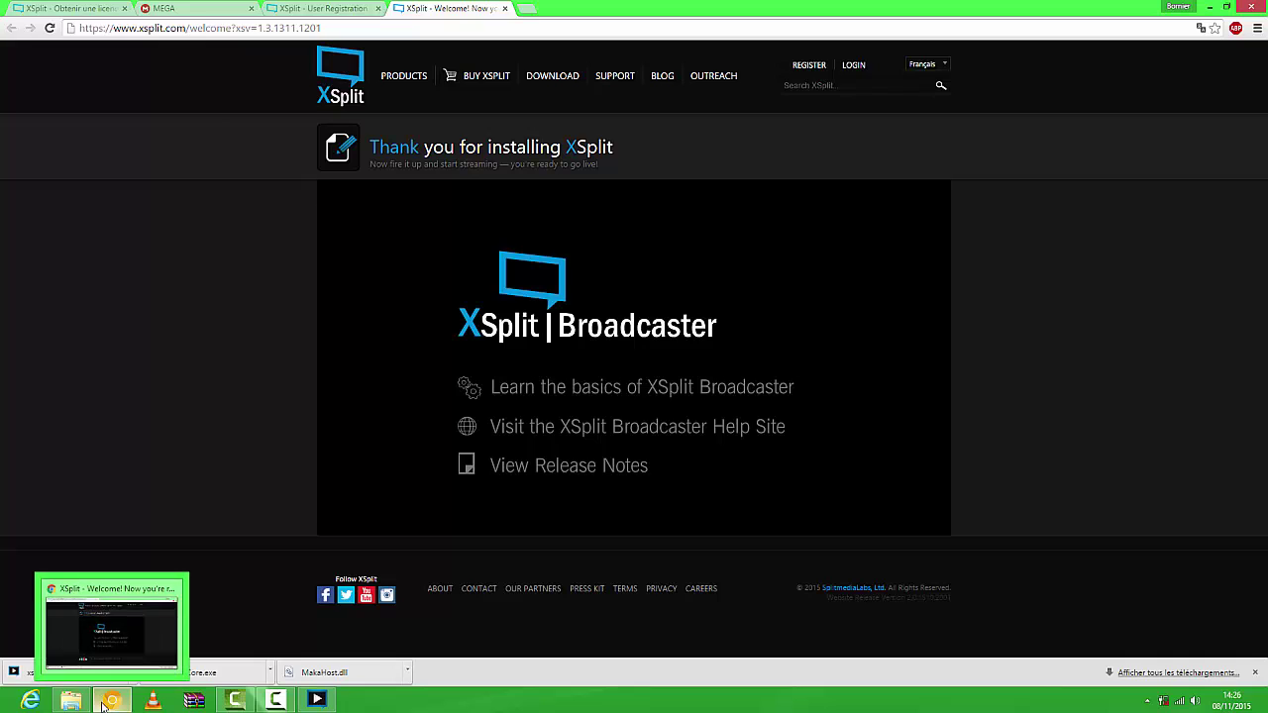
# Step: Replace the login email with another account's email and password and log on
pyautogui.click(103, 705)
pyautogui.doubleClick(665, 322)
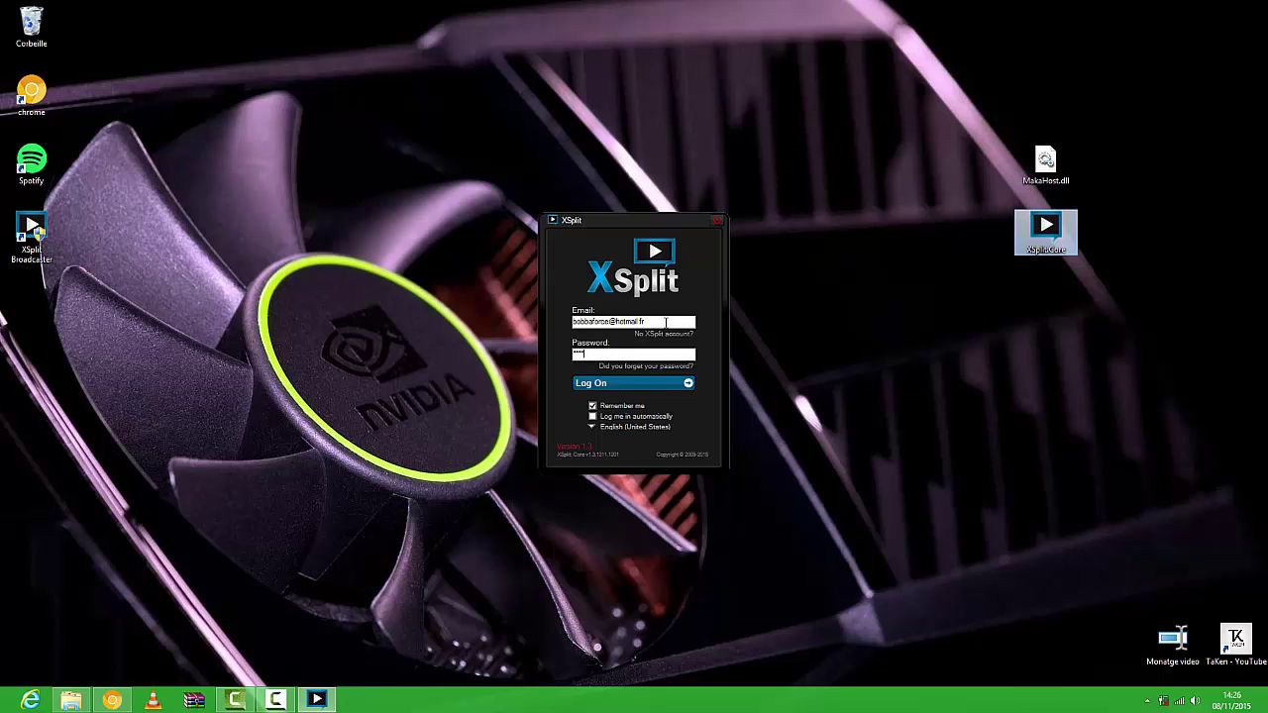
pyautogui.press('Return')
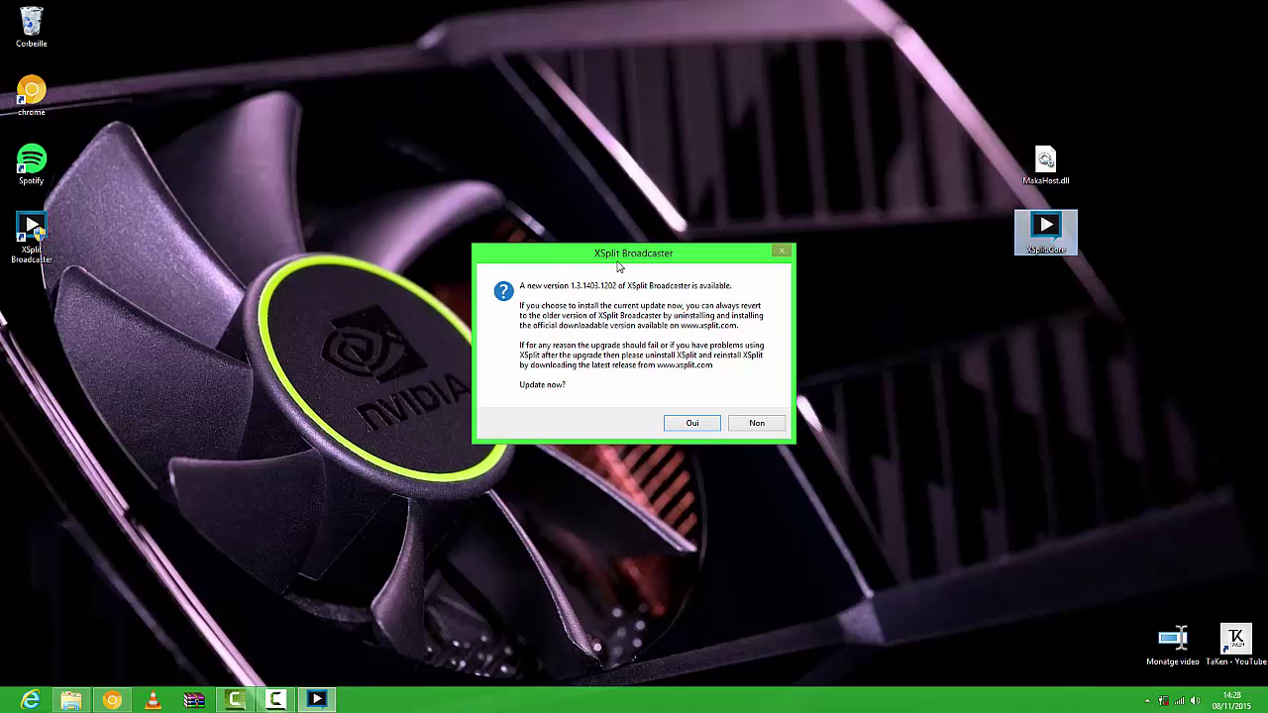
# Step: Decline the 1.3.1403.1202 update (Non) and wait for the Free Trial offer screen
pyautogui.moveTo(630, 262); pyautogui.dragTo(639, 249)
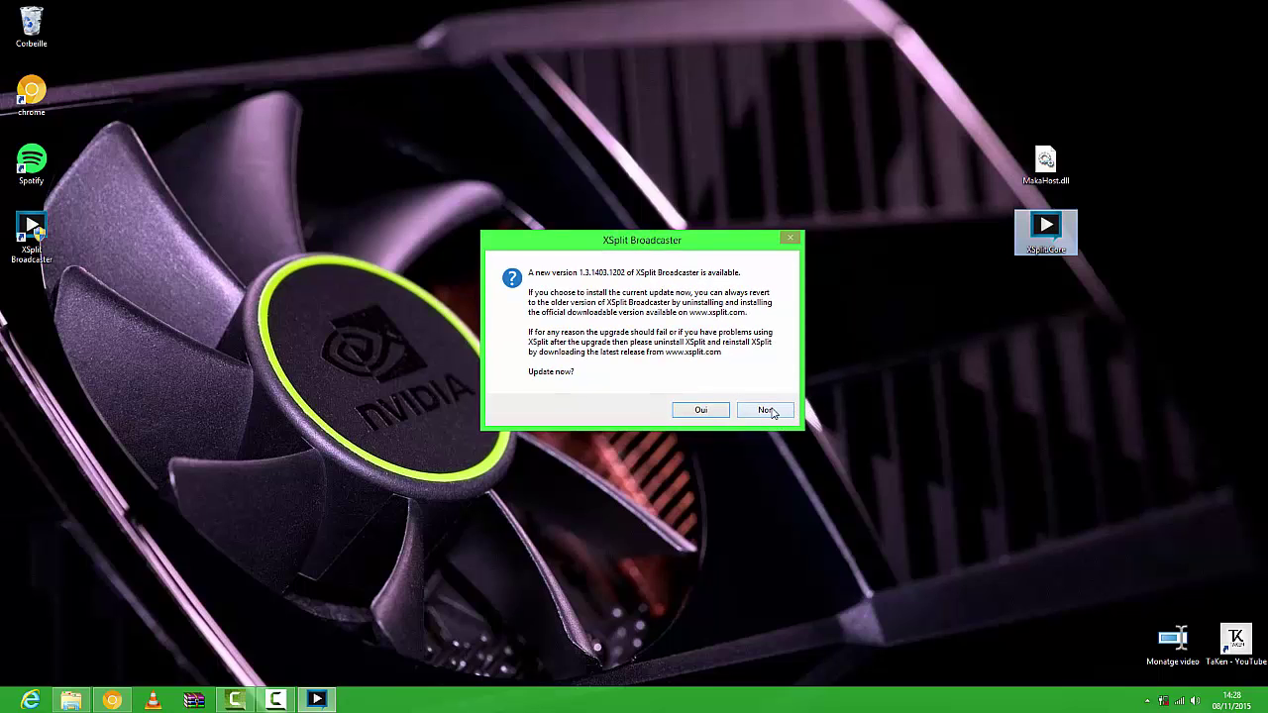
pyautogui.click(769, 410)
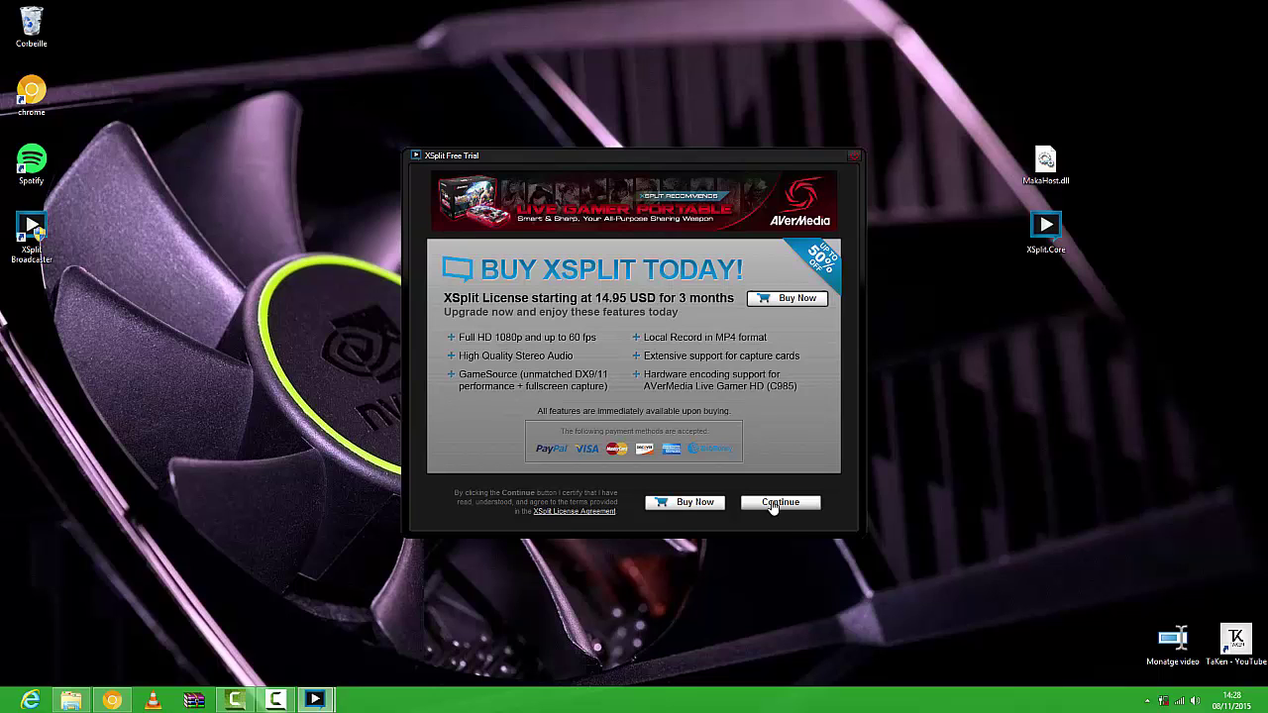
# Step: Continue past the free trial and check Help > About shows DEMO 1.3.1311.1201, then quit XSplit
pyautogui.click(784, 502)
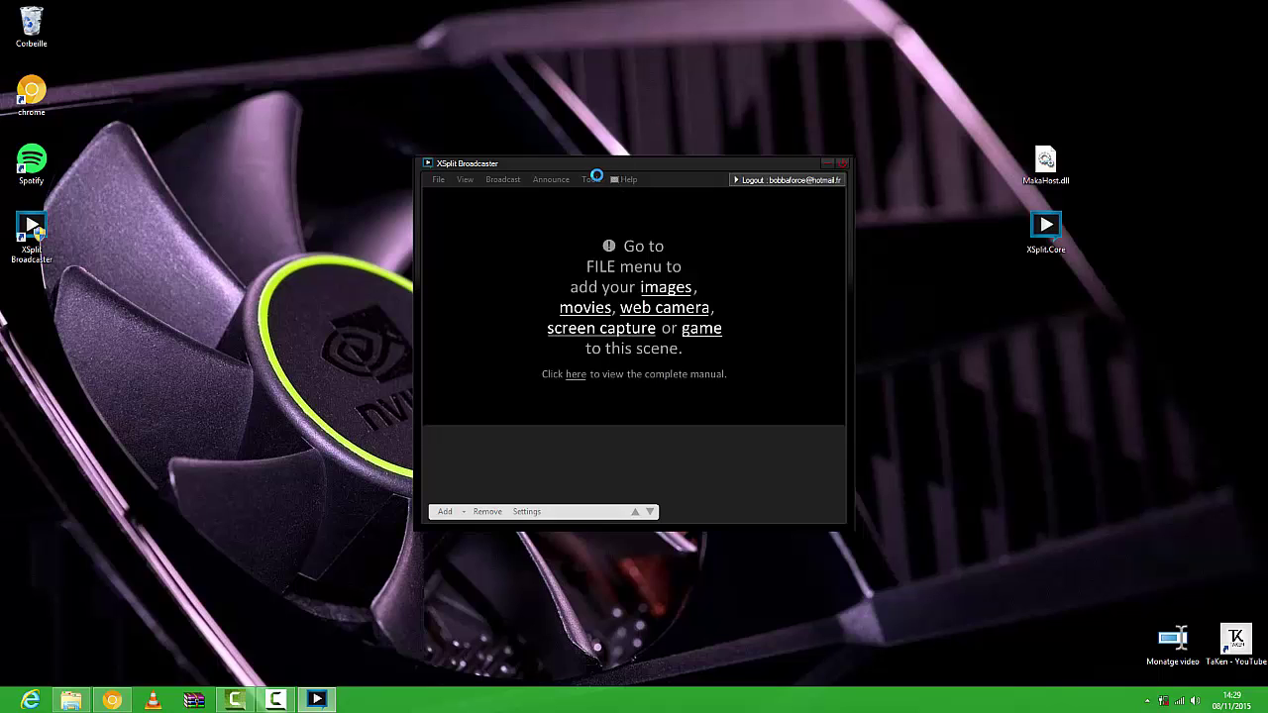
pyautogui.click(631, 181)
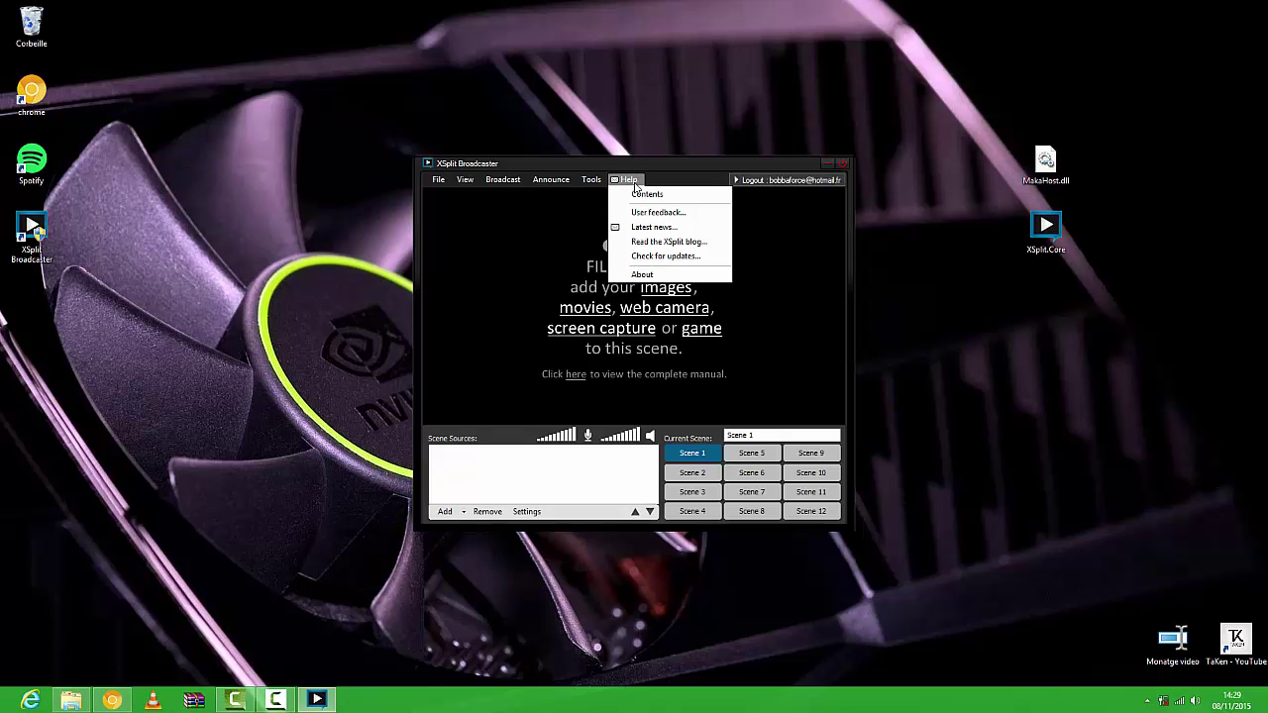
pyautogui.click(670, 275)
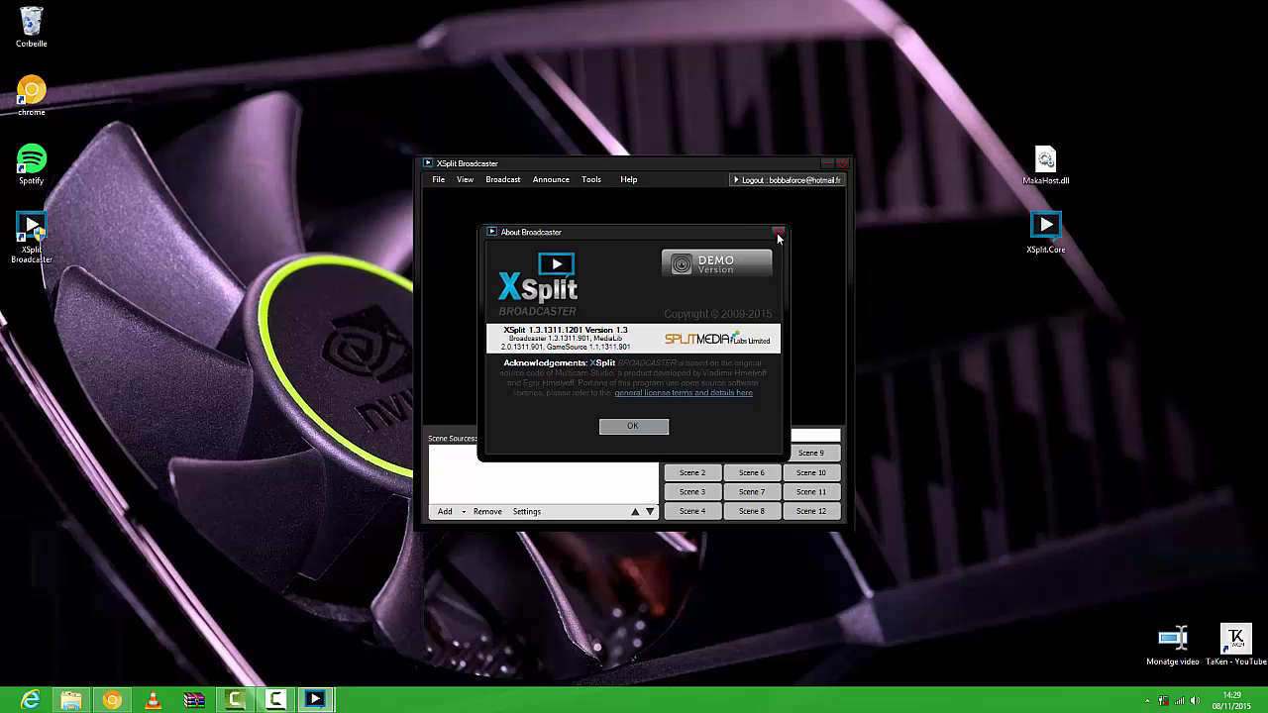
pyautogui.click(778, 234)
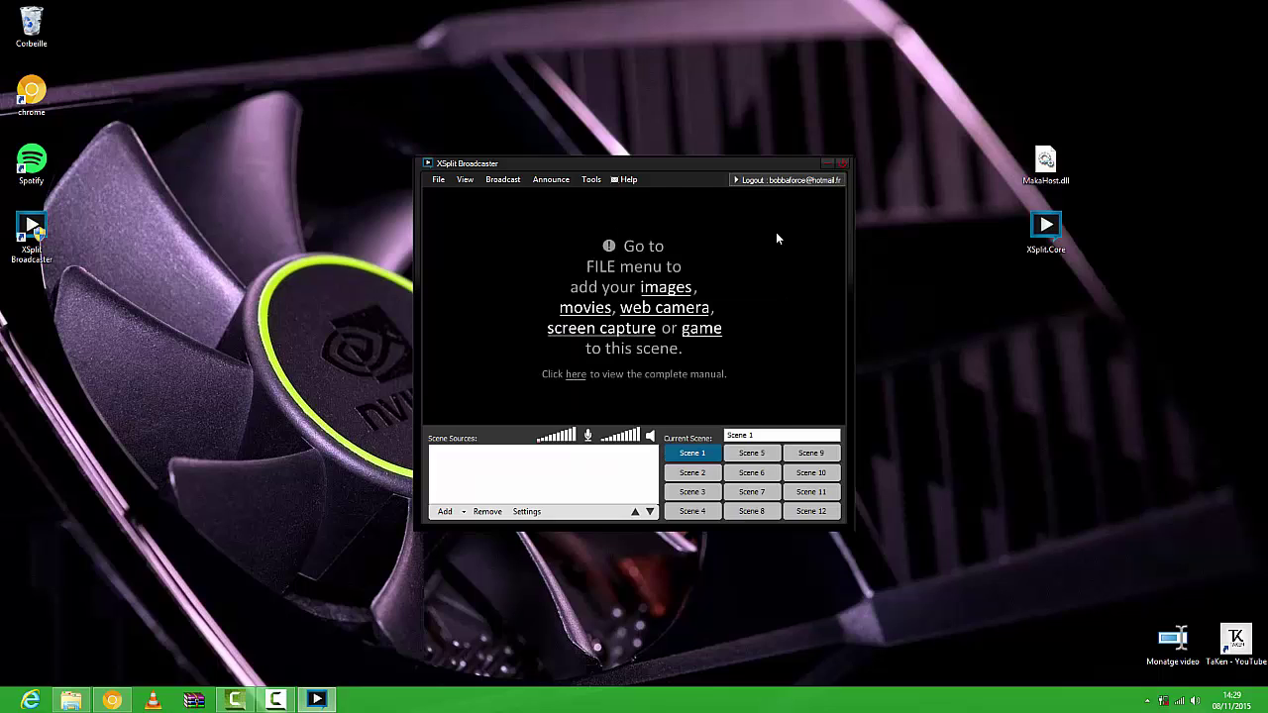
pyautogui.click(838, 166)
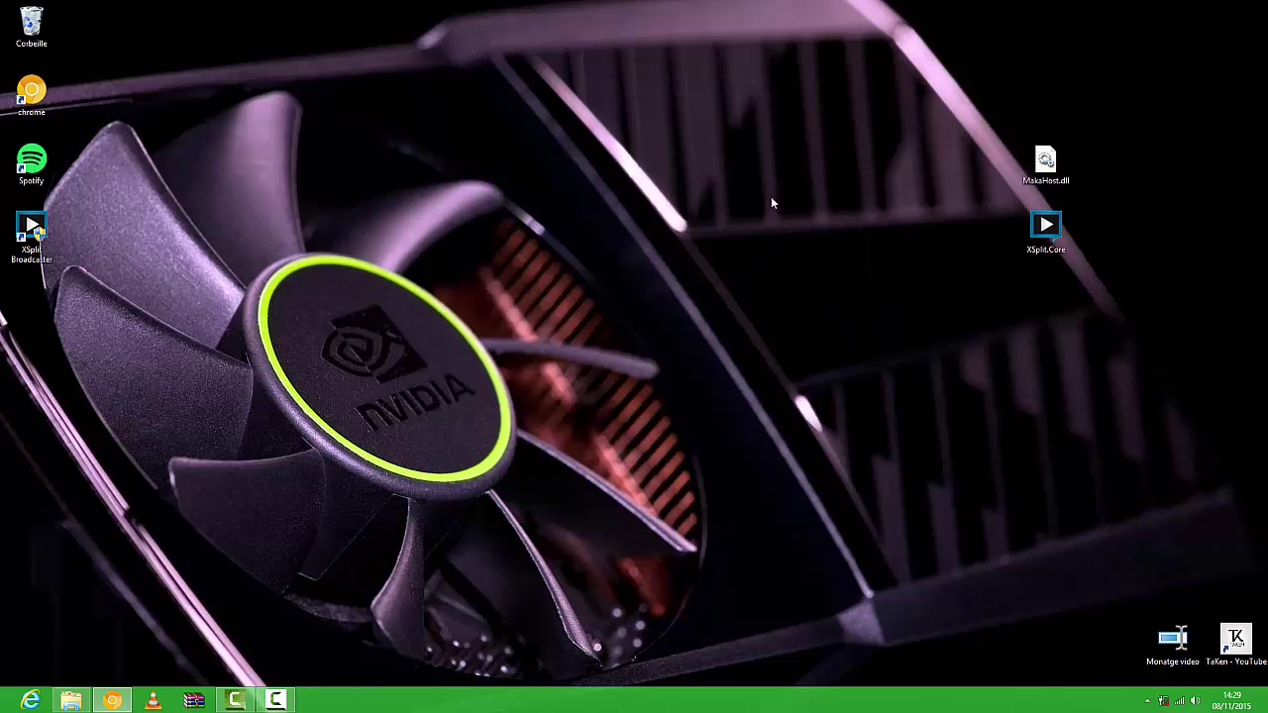
# Step: Browse File Explorer to C:\Program Files (x86)\SplitMediaLabs\XSplit
pyautogui.click(70, 700)
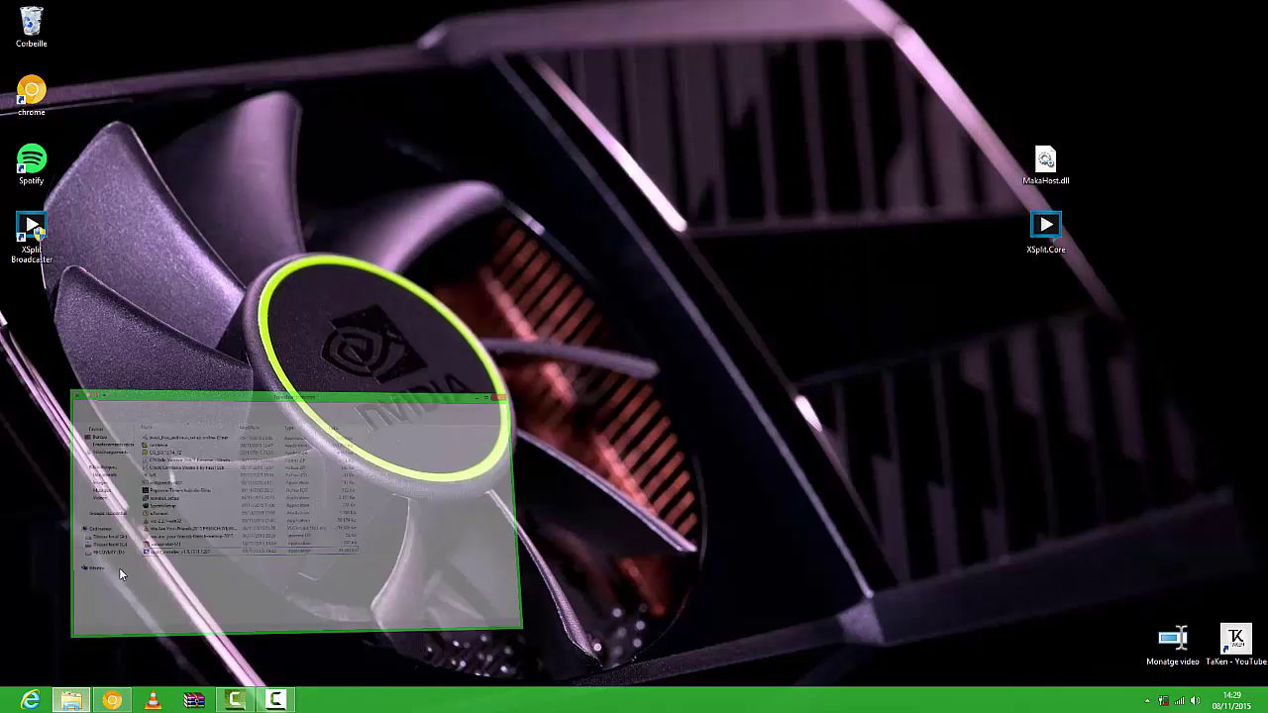
pyautogui.click(130, 409)
pyautogui.click(489, 254)
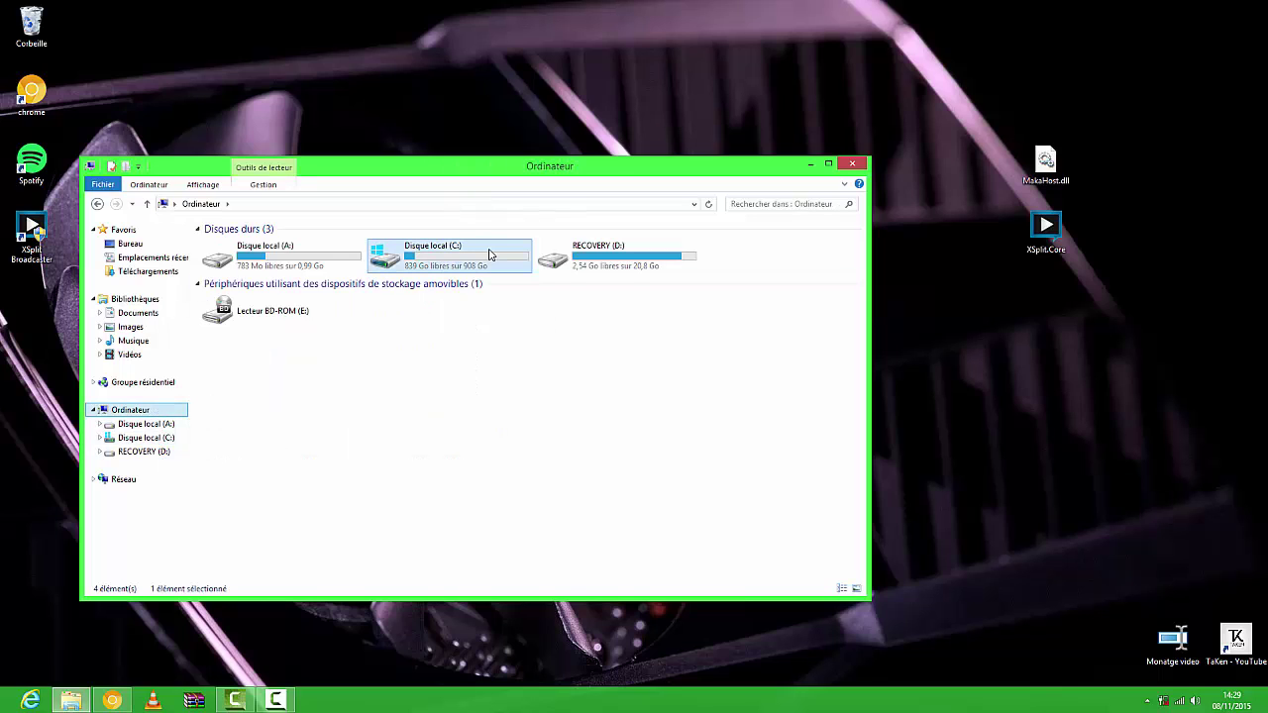
pyautogui.doubleClick(488, 255)
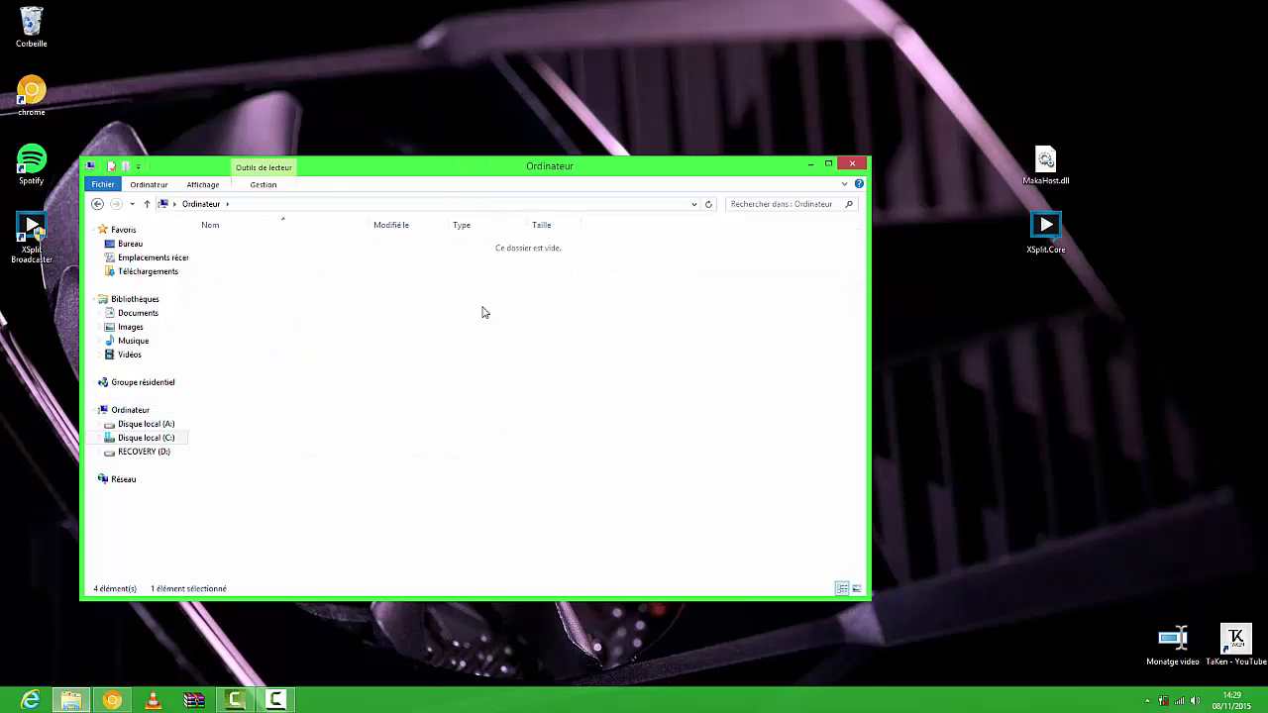
pyautogui.doubleClick(375, 315)
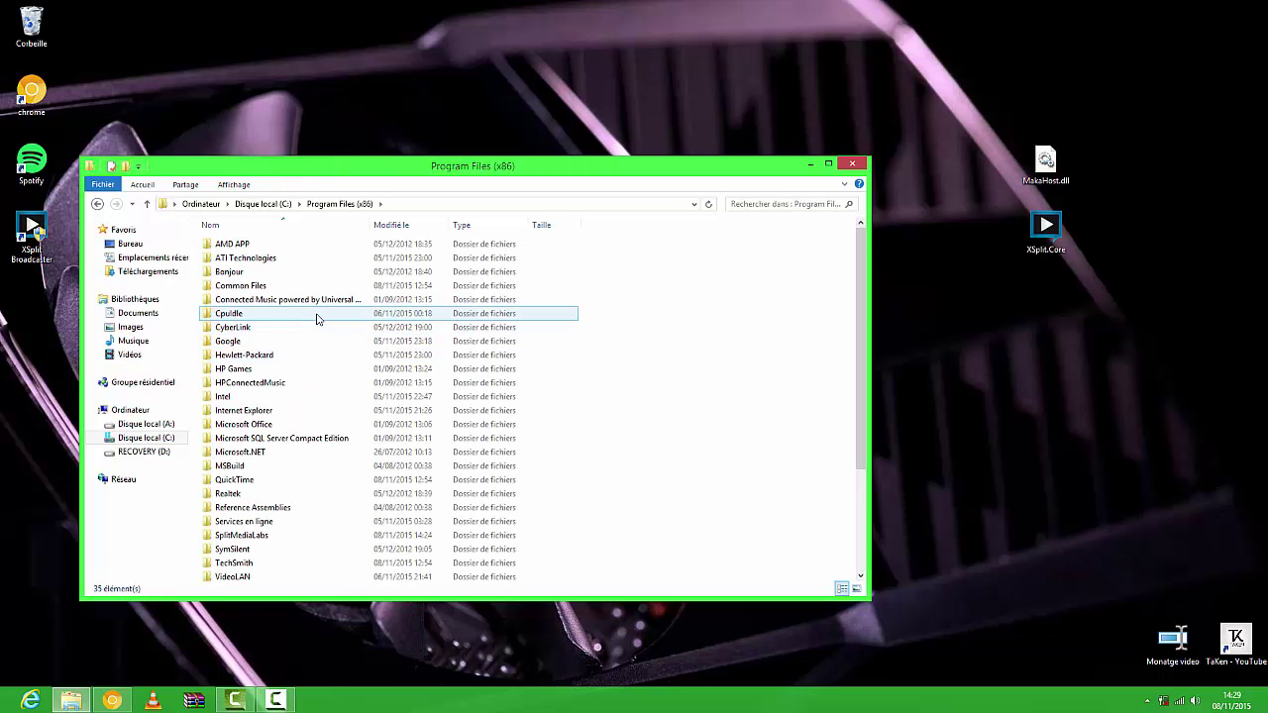
pyautogui.scroll(-3, 327, 391)
pyautogui.scroll(-1, 341, 416)
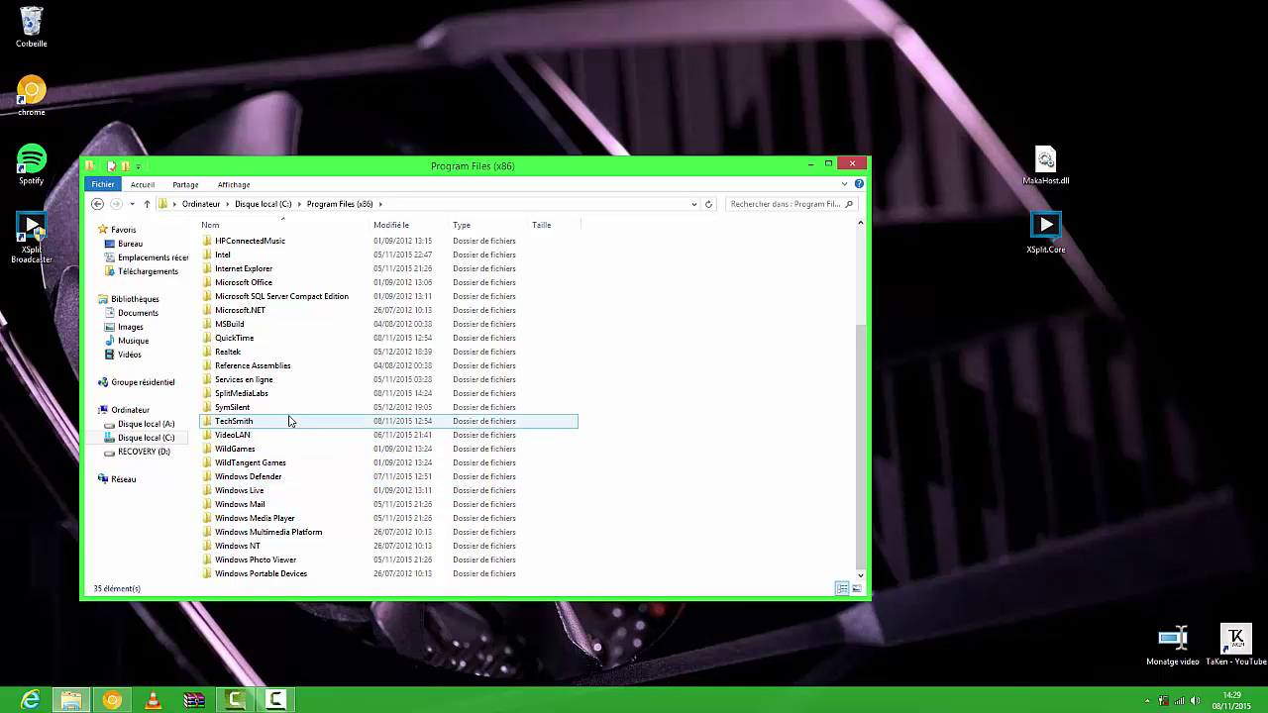
pyautogui.scroll(3, 273, 355)
pyautogui.scroll(1, 274, 346)
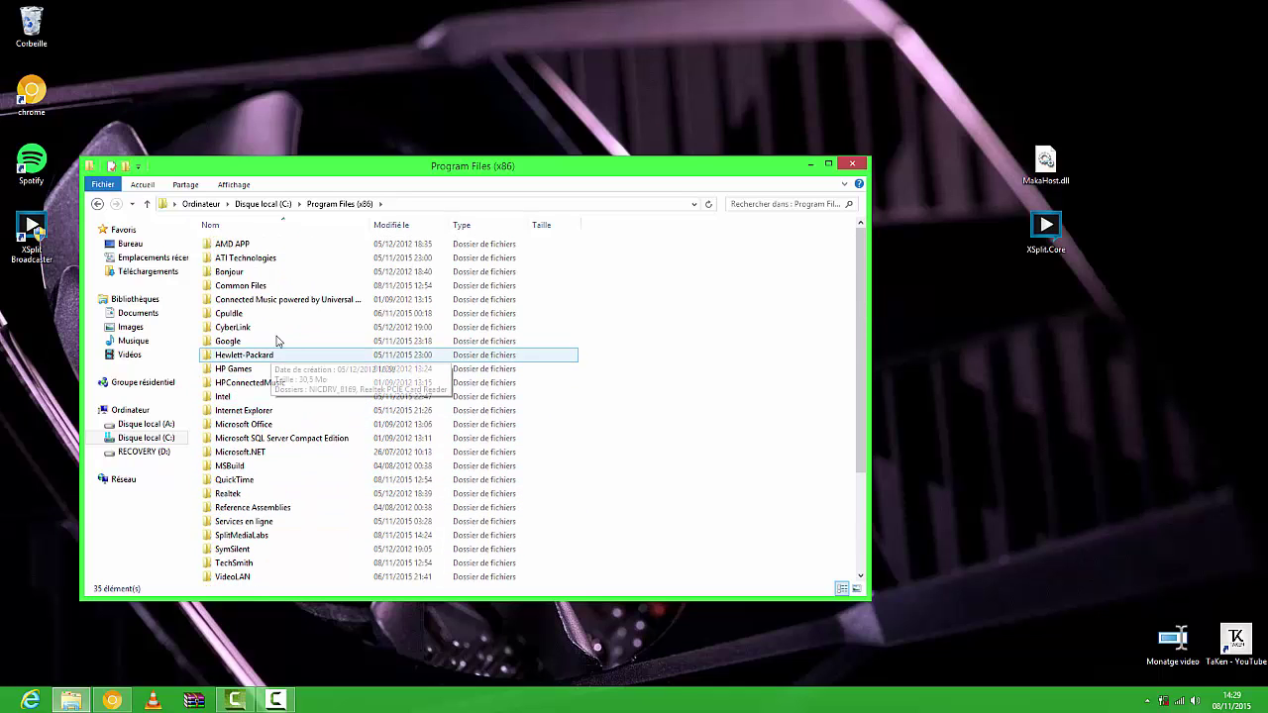
pyautogui.scroll(-1, 294, 448)
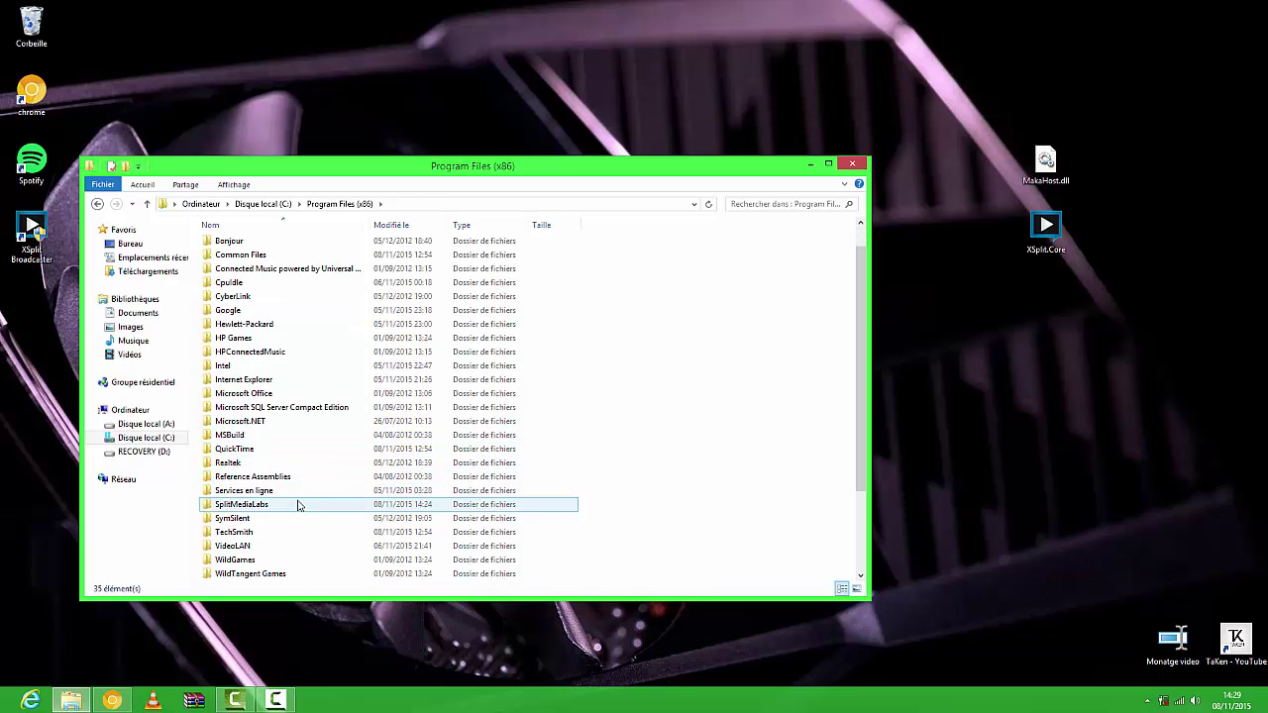
pyautogui.doubleClick(300, 504)
pyautogui.click(97, 203)
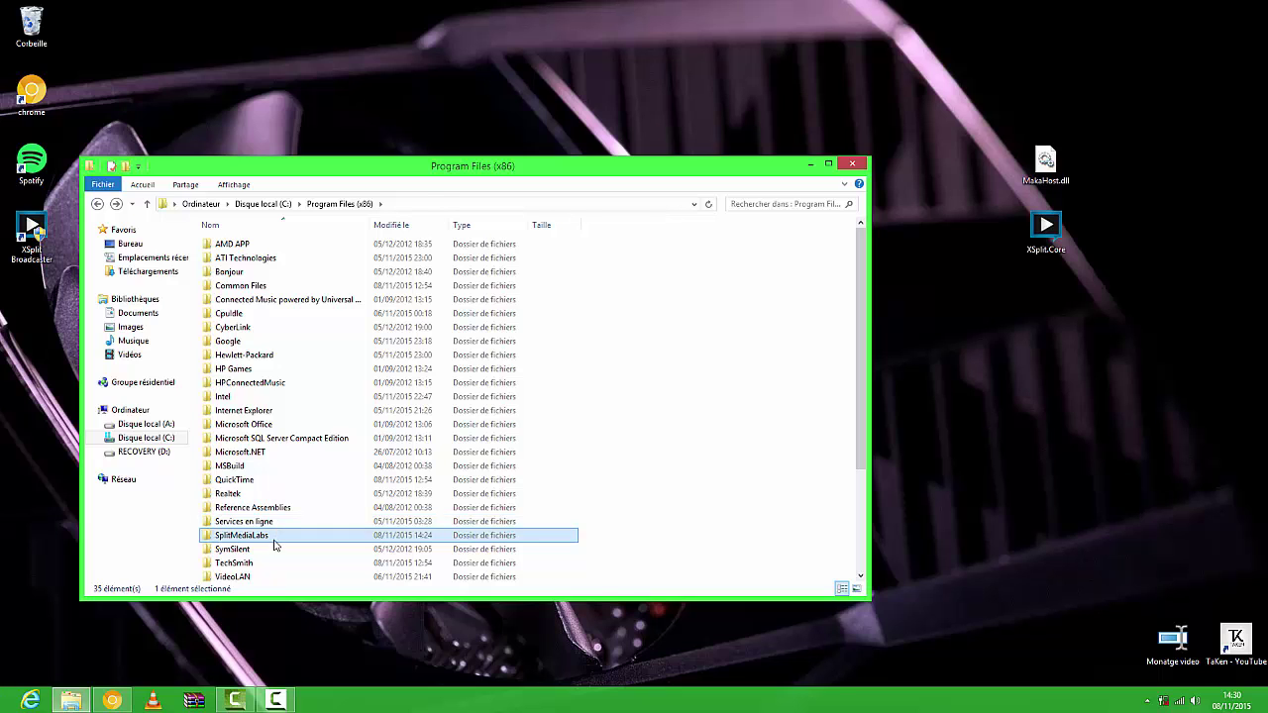
pyautogui.doubleClick(274, 544)
pyautogui.doubleClick(257, 247)
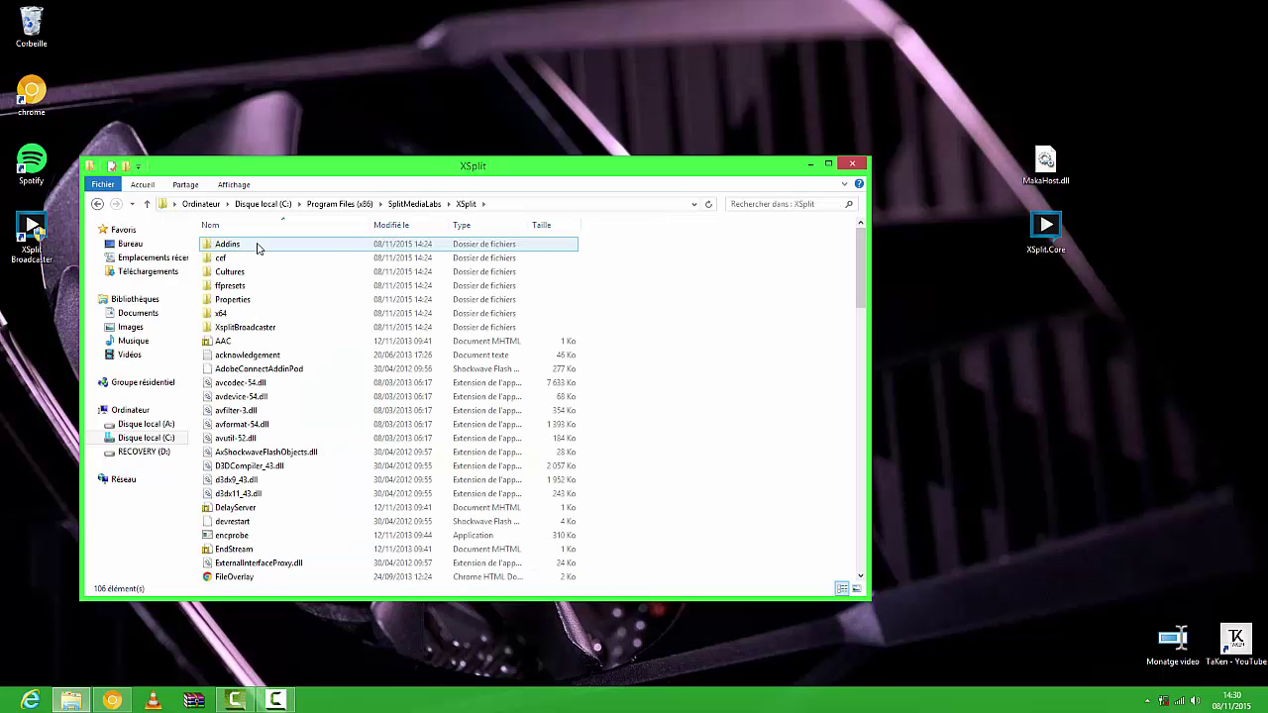
pyautogui.scroll(-3, 337, 466)
pyautogui.scroll(3, 367, 495)
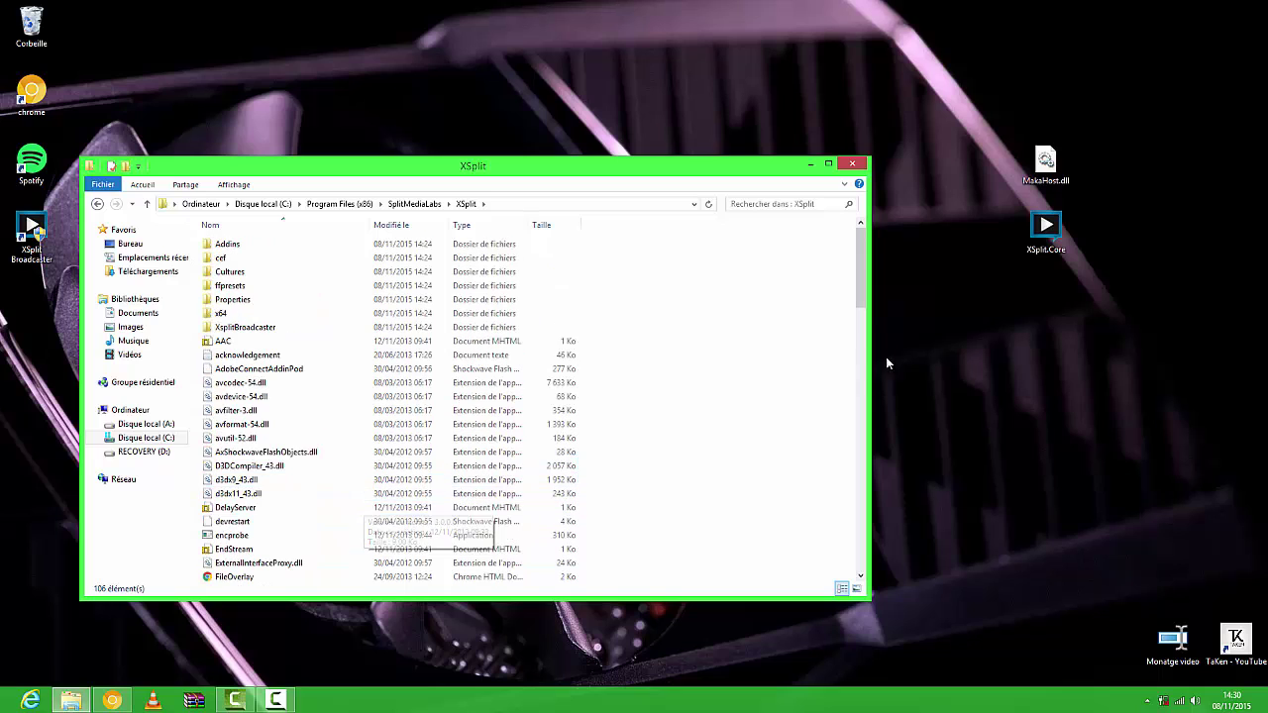
# Step: Move MakaHost.dll and XSplit.Core from the desktop into the XSplit folder, replacing the existing XSplit.Core
pyautogui.moveTo(1046, 163); pyautogui.dragTo(667, 405)
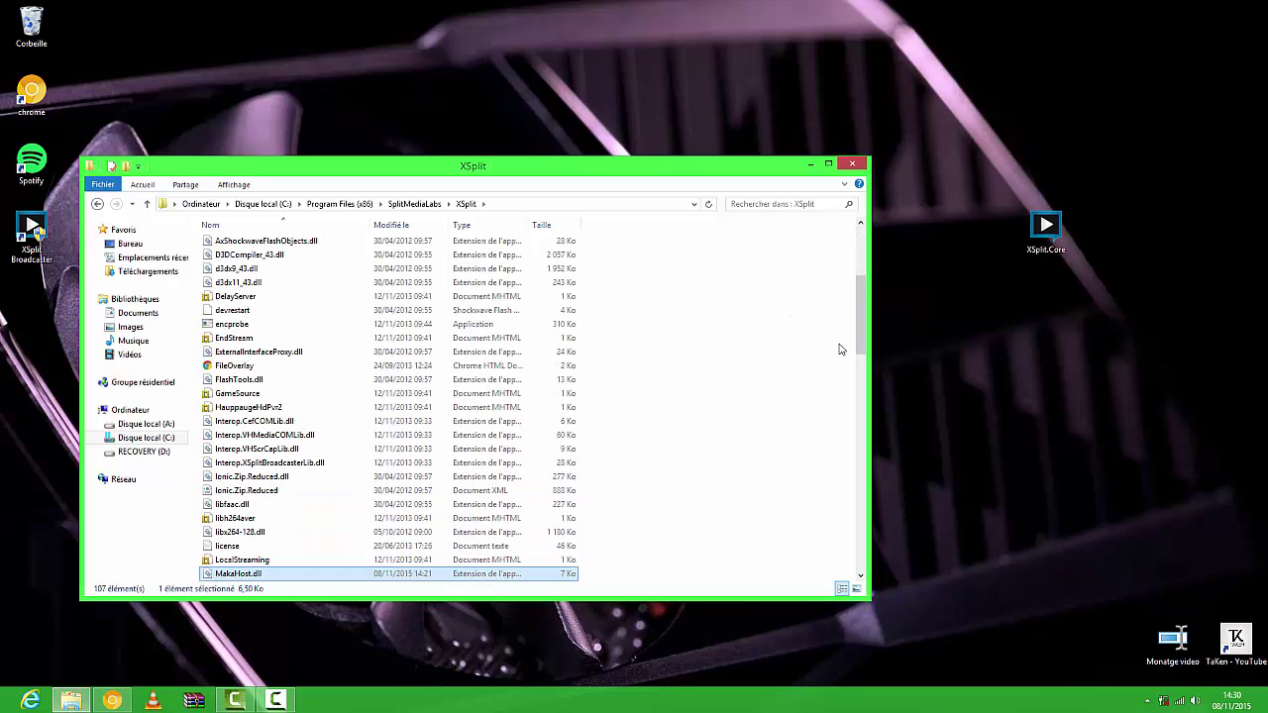
pyautogui.click(1030, 238)
pyautogui.moveTo(1040, 233); pyautogui.dragTo(699, 408)
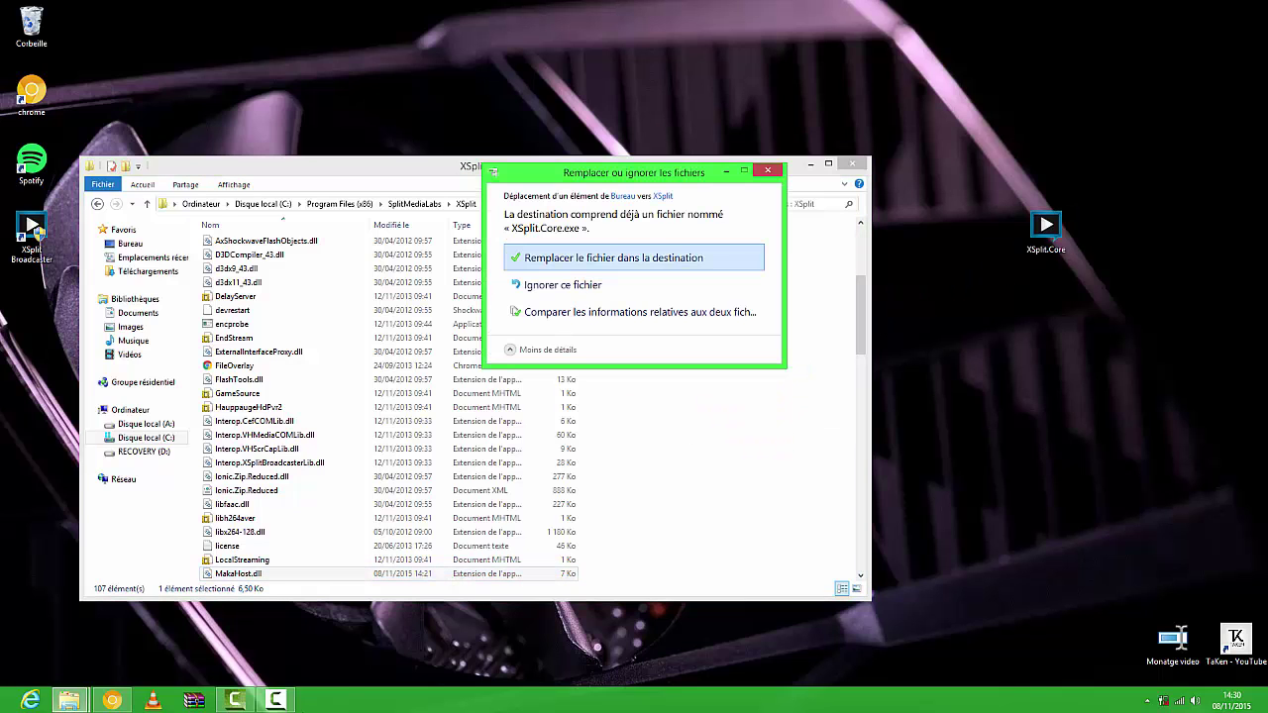
pyautogui.click(614, 260)
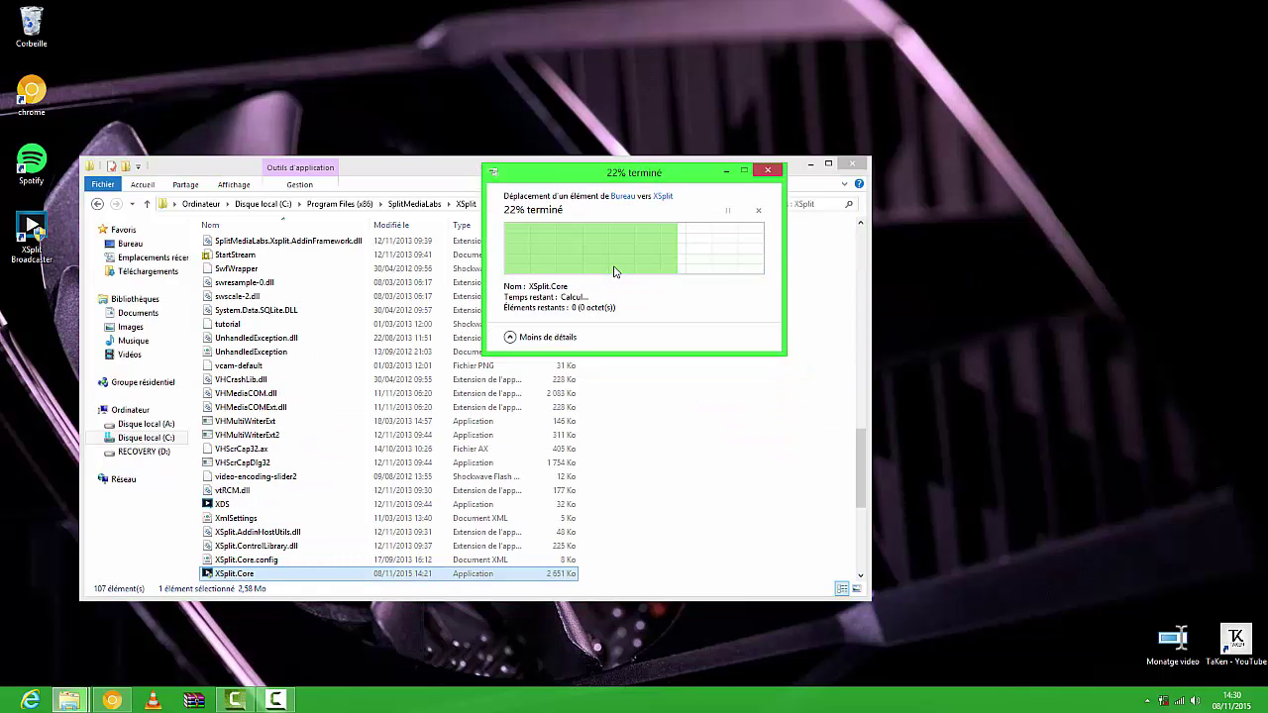
pyautogui.click(851, 163)
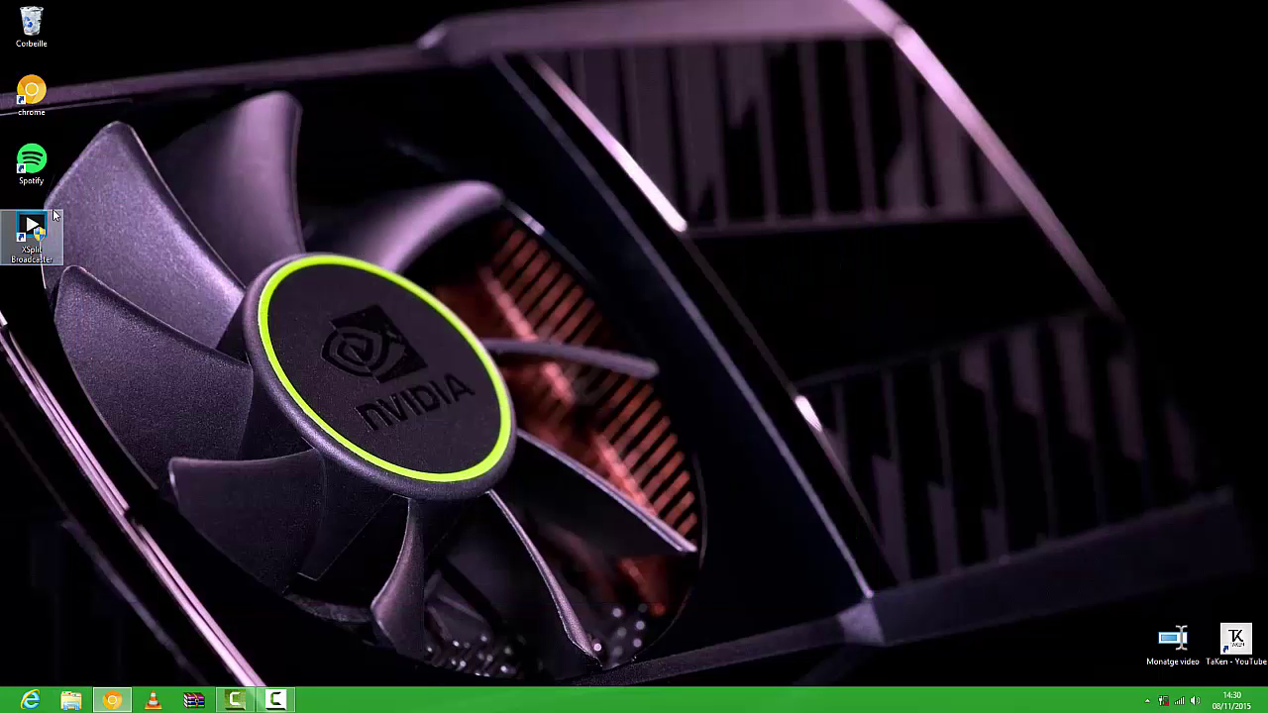
# Step: Relaunch XSplit, decline the crack's new-version offer, and clear away the Dropbox and Welcome browser pages
pyautogui.doubleClick(32, 232)
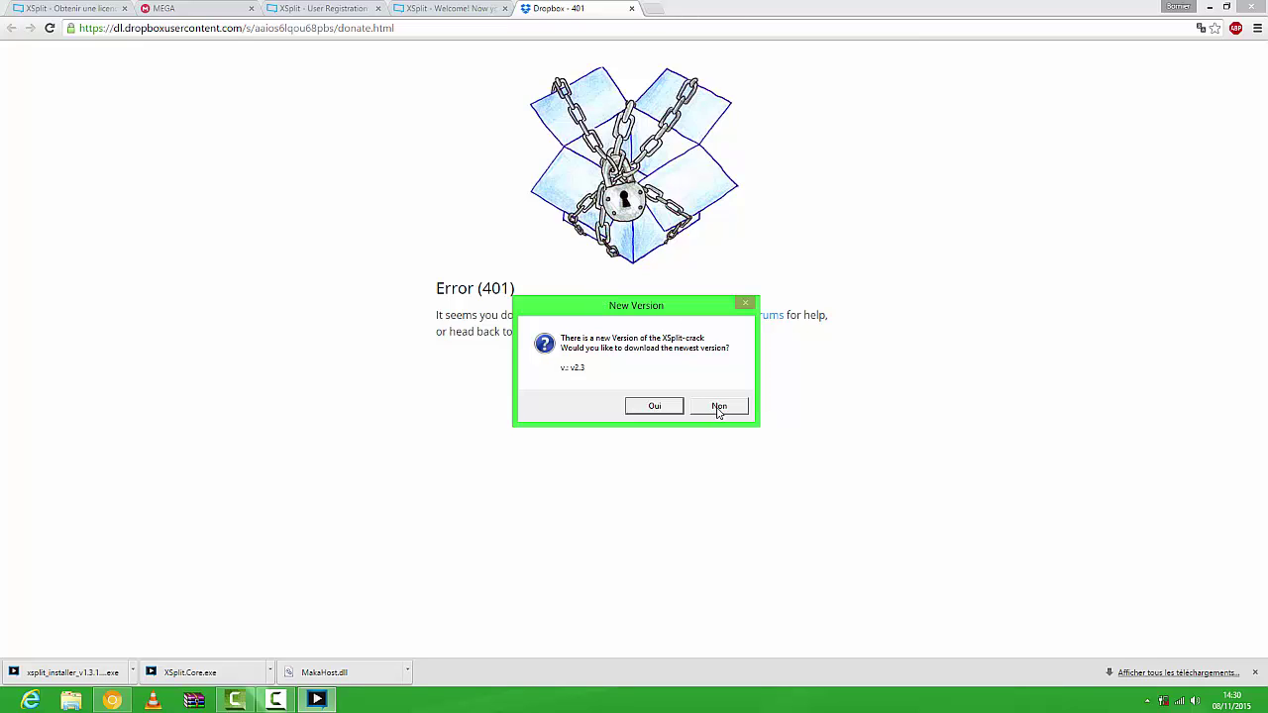
pyautogui.click(719, 407)
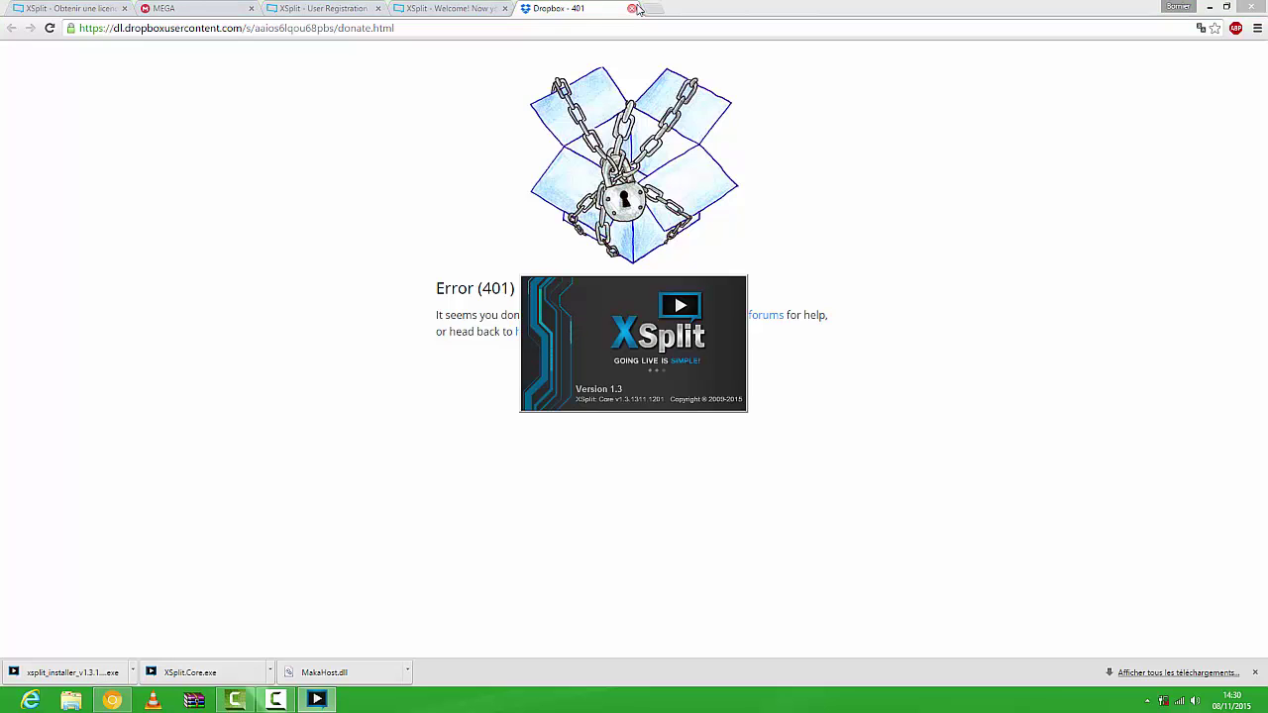
pyautogui.click(633, 8)
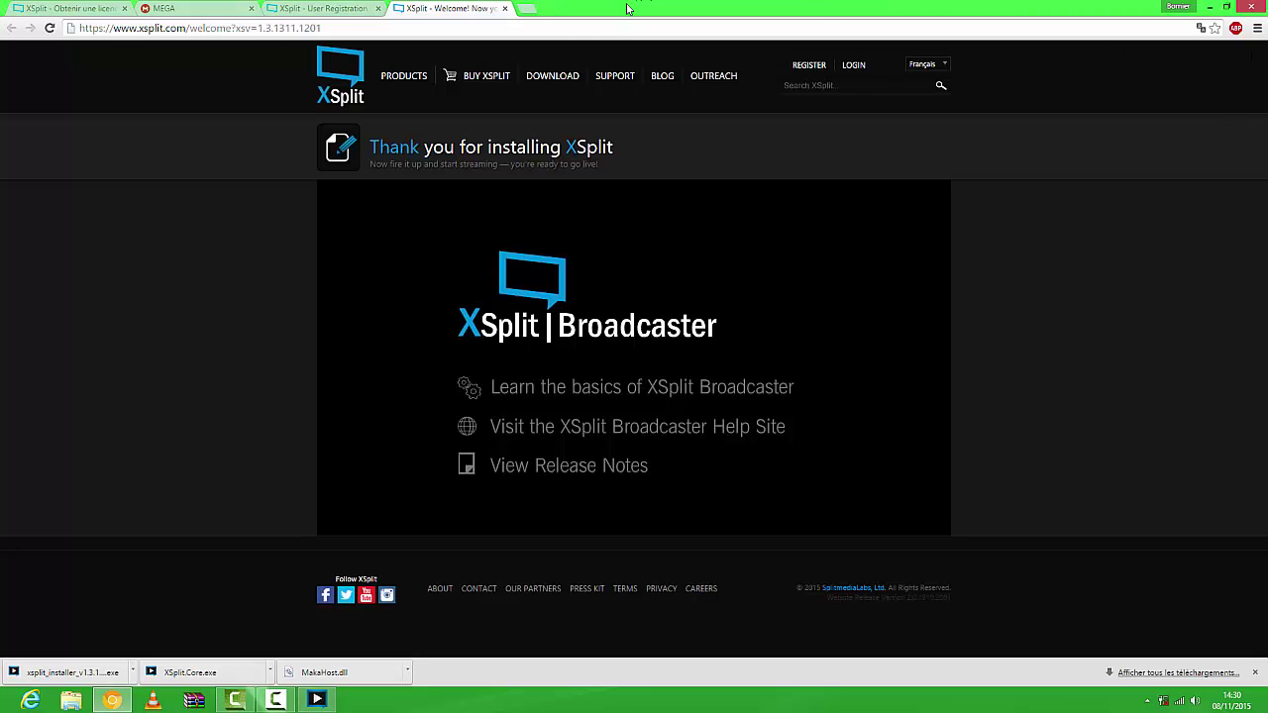
pyautogui.click(505, 8)
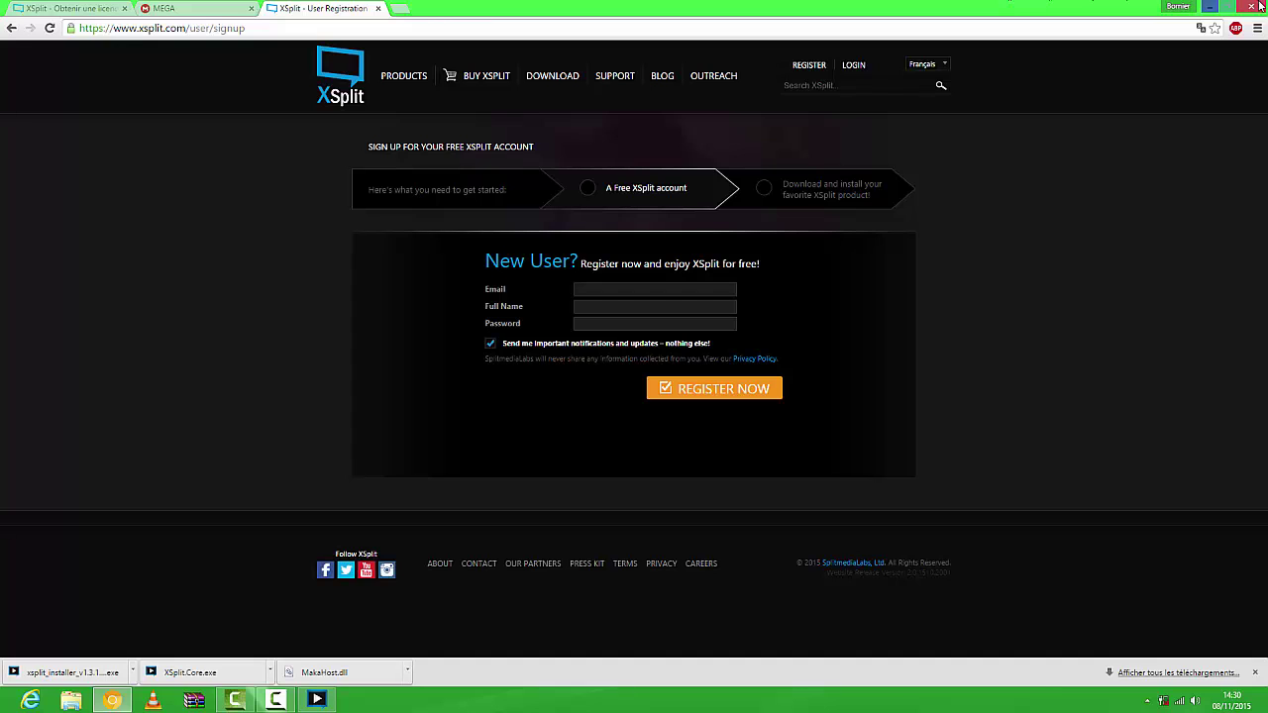
pyautogui.click(1210, 7)
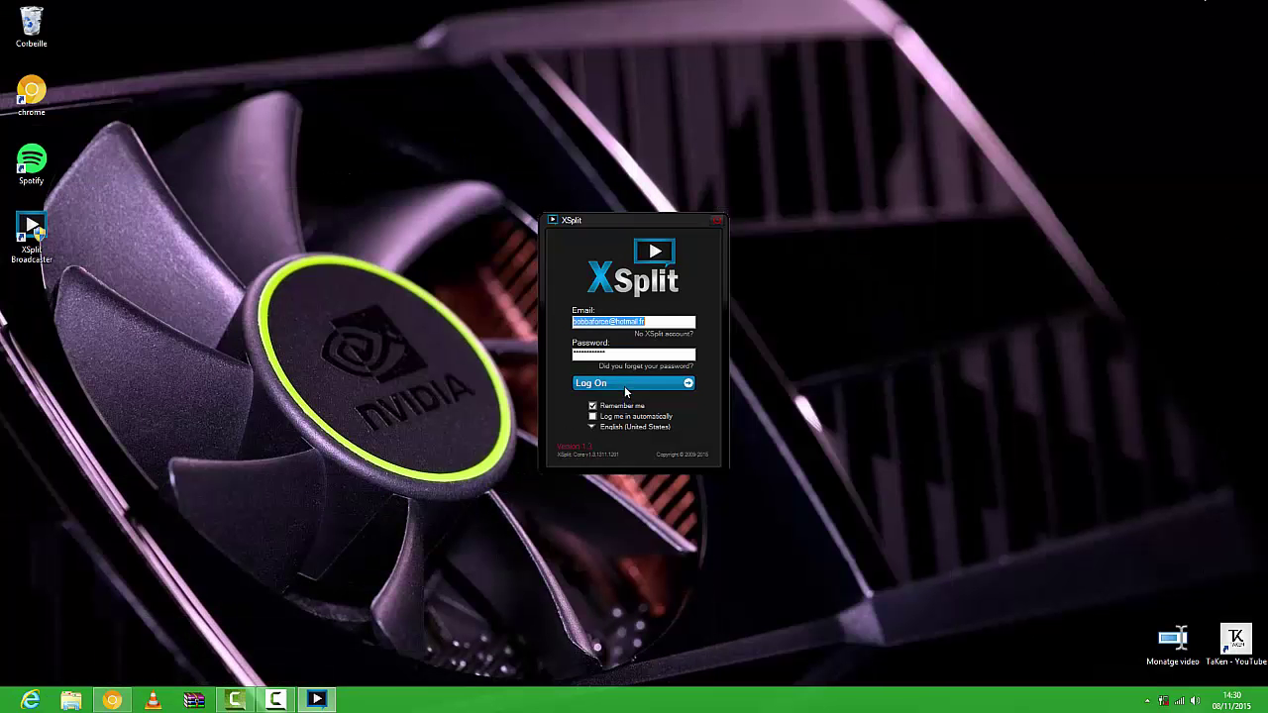
# Step: Log on with the filled-in account and refuse the 1.3.1403.1202 update
pyautogui.click(624, 385)
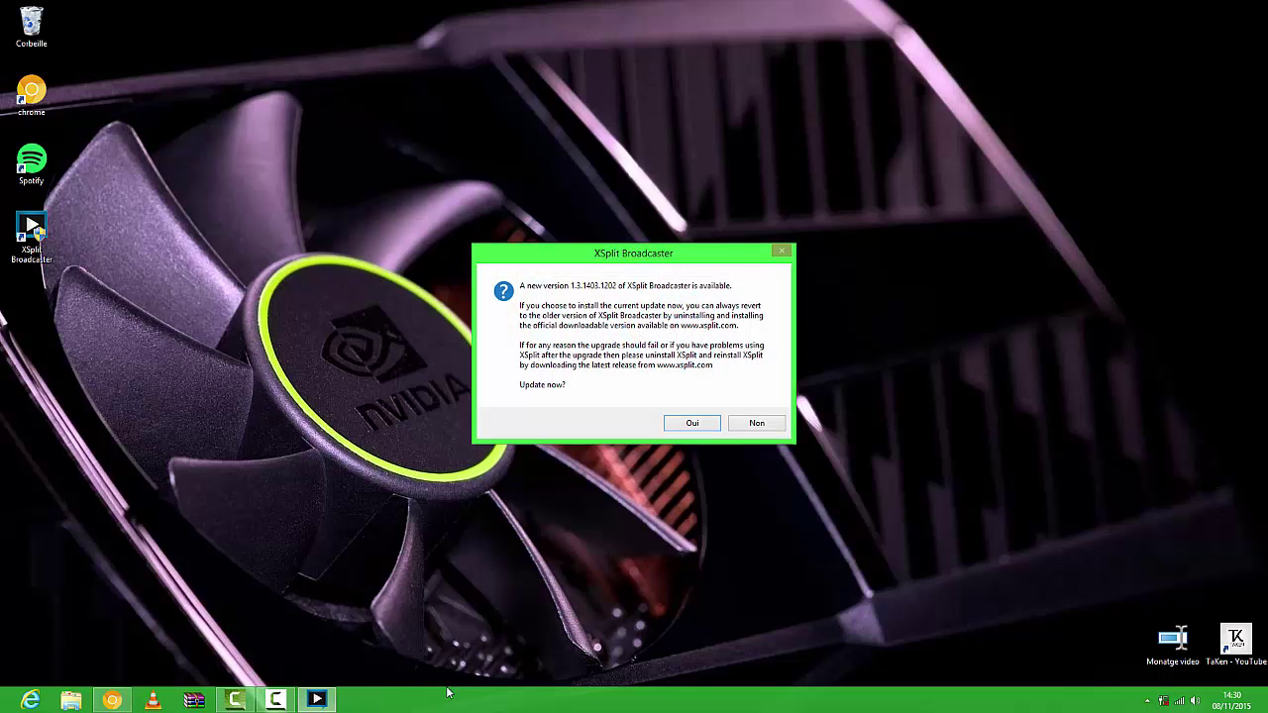
pyautogui.click(754, 426)
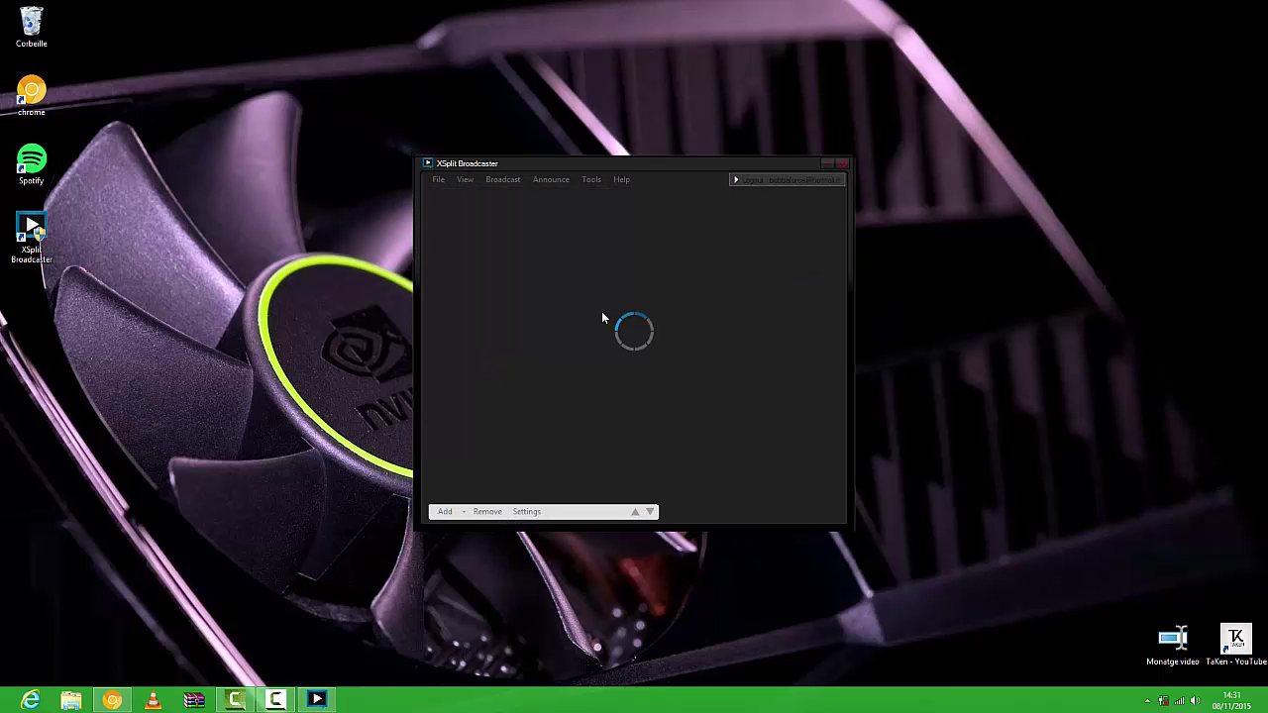
pyautogui.click(626, 179)
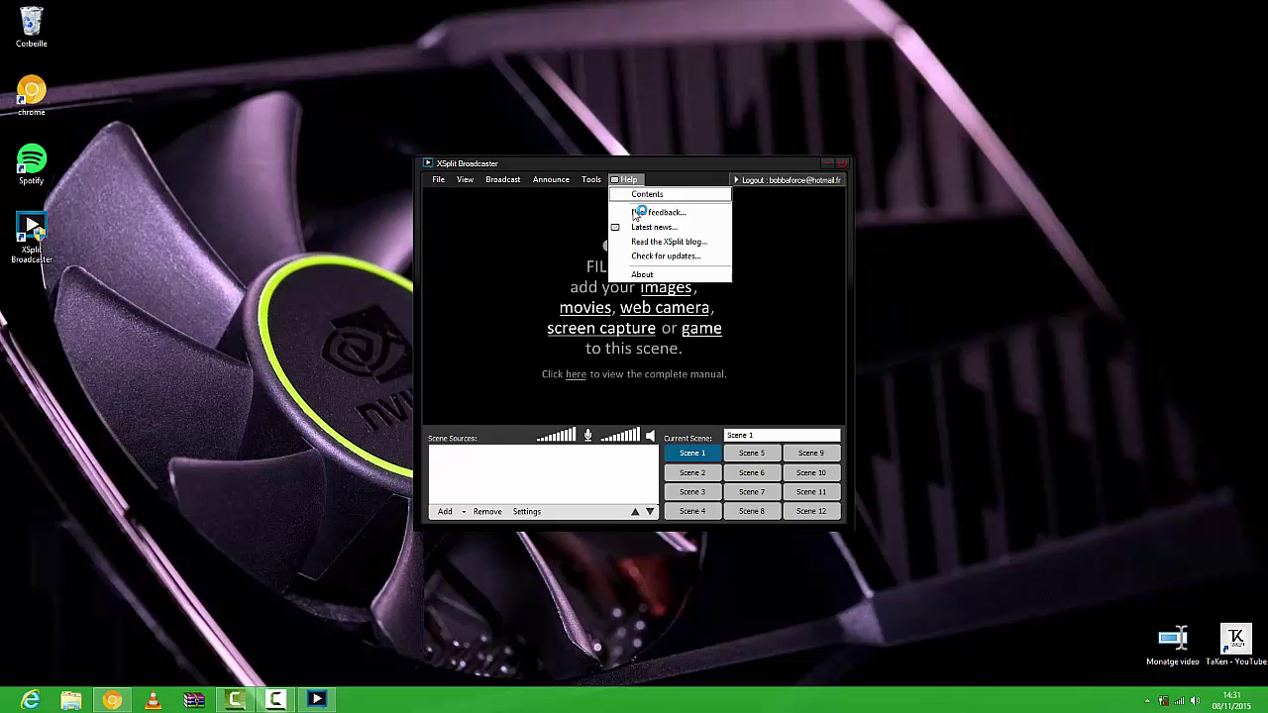
pyautogui.click(658, 272)
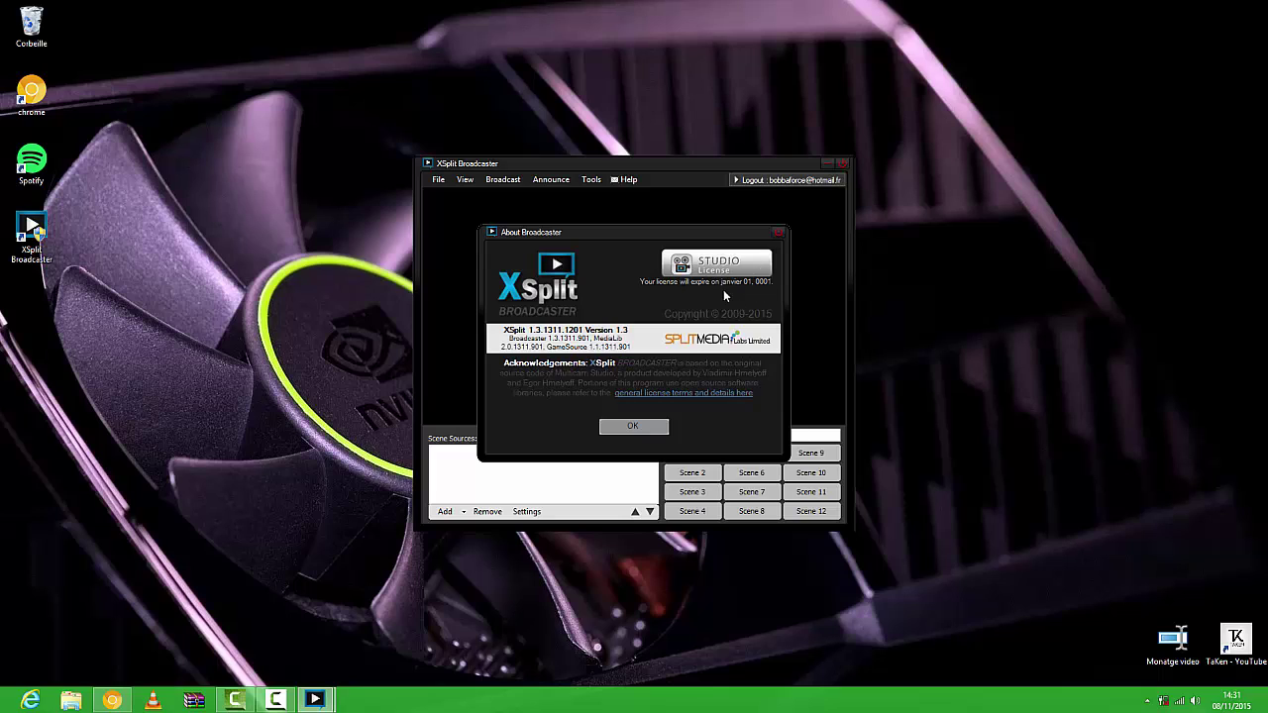
pyautogui.click(778, 234)
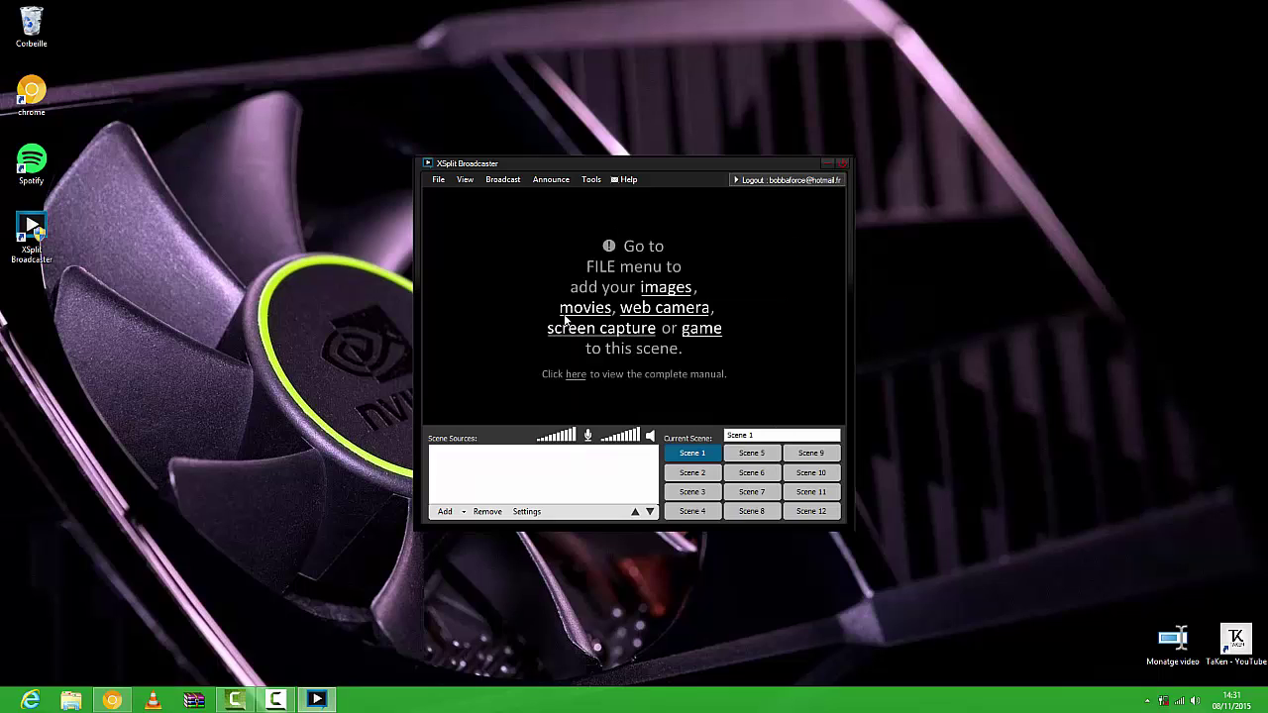
# Step: Review the 12-scene limit in Chrome's Obtenir une licence comparison table
pyautogui.click(128, 698)
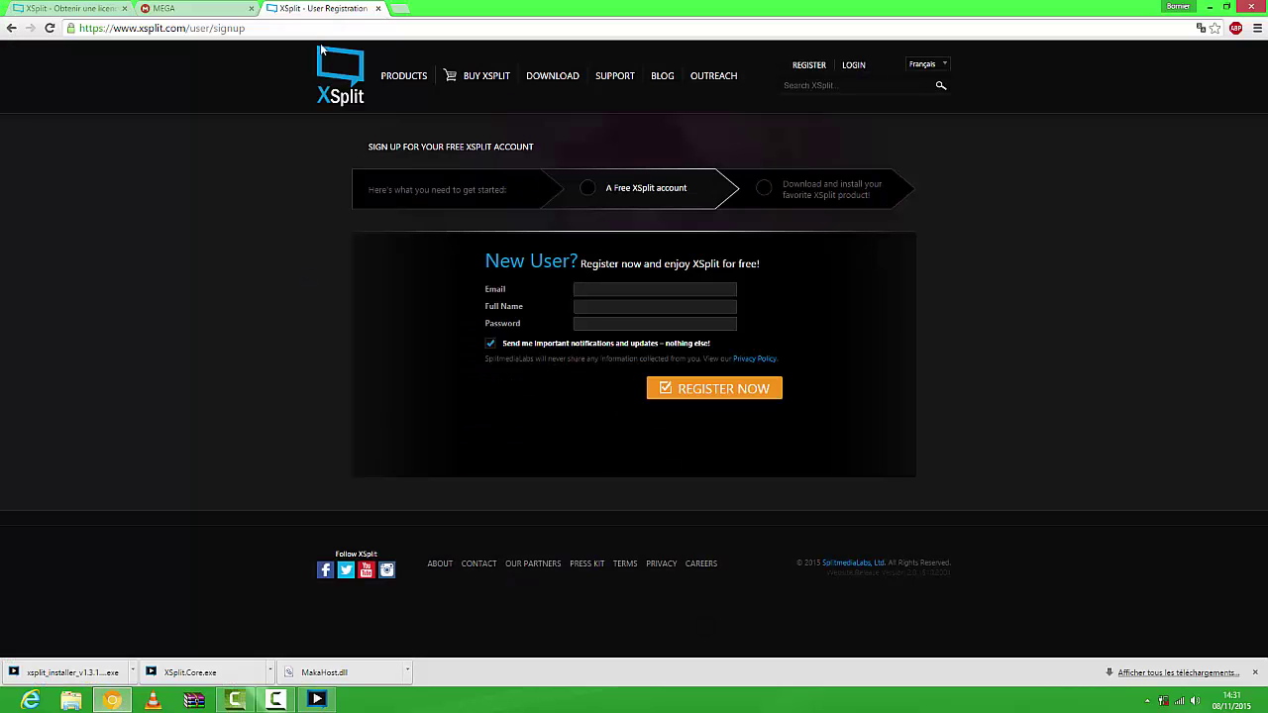
pyautogui.click(60, 8)
pyautogui.scroll(-3, 446, 376)
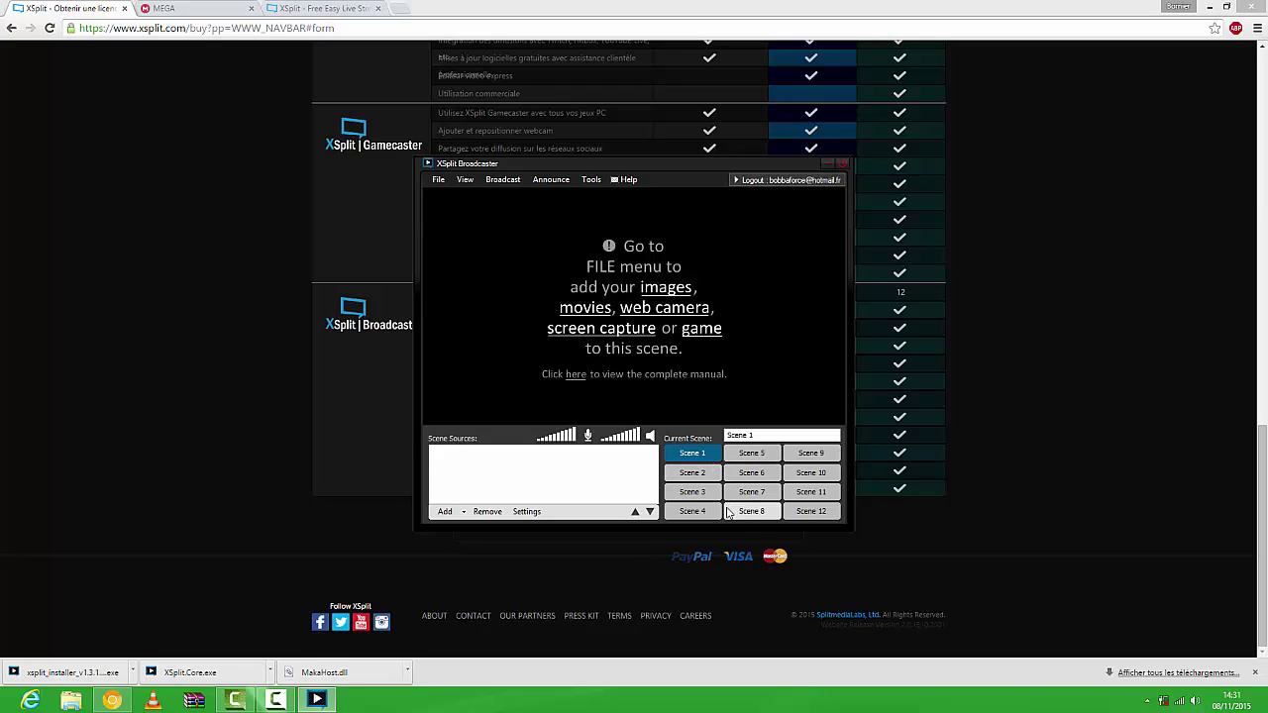
# Step: Confirm Scene 12 works in XSplit, then close XSplit and minimize Chrome
pyautogui.click(810, 511)
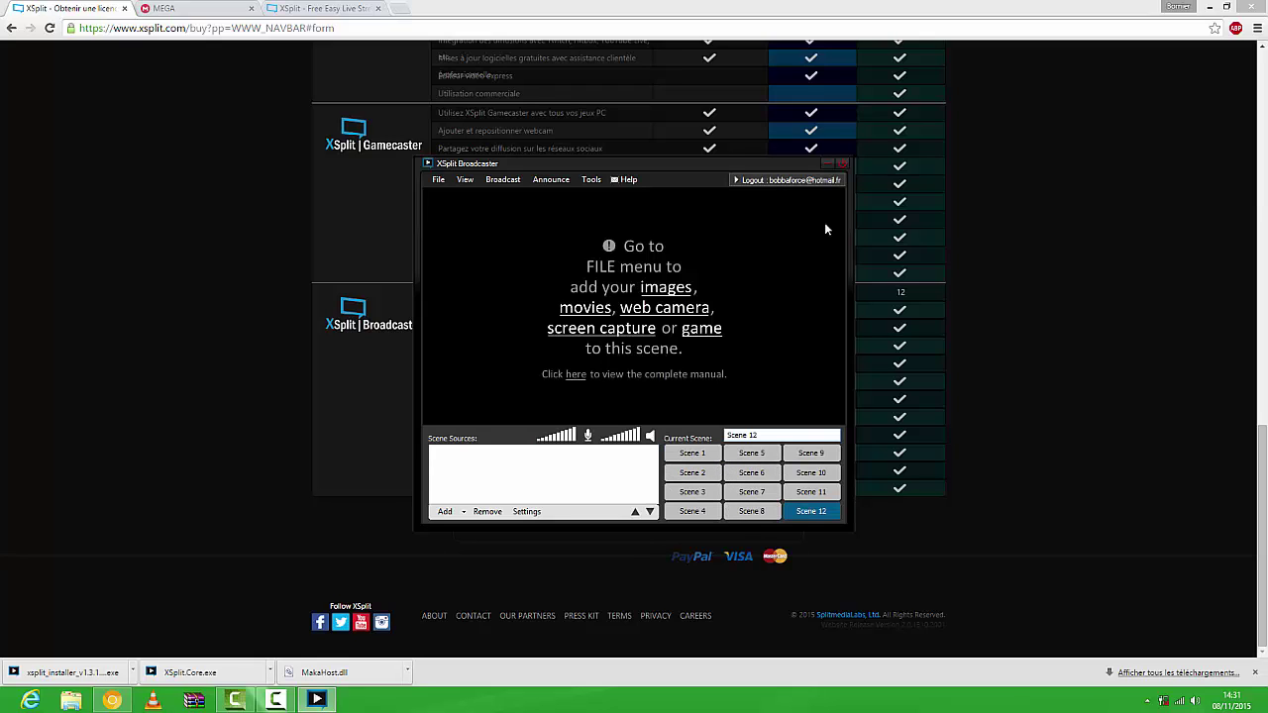
pyautogui.click(841, 162)
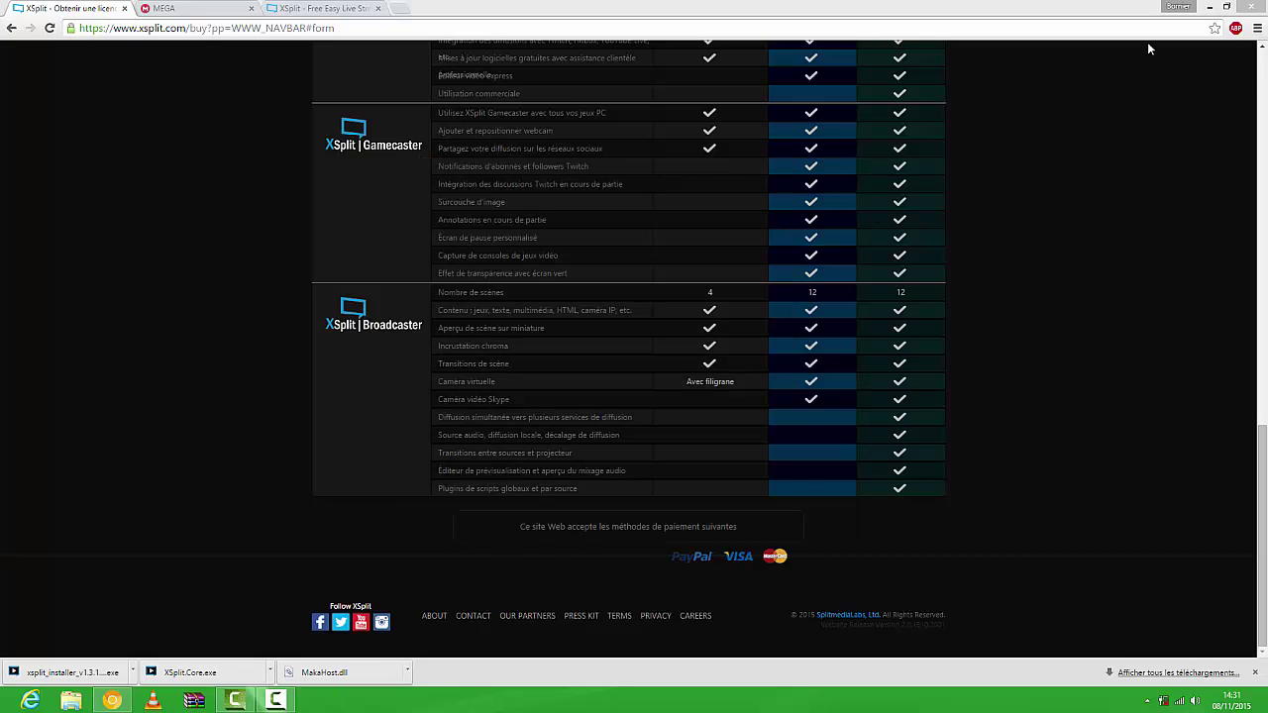
pyautogui.click(1210, 7)
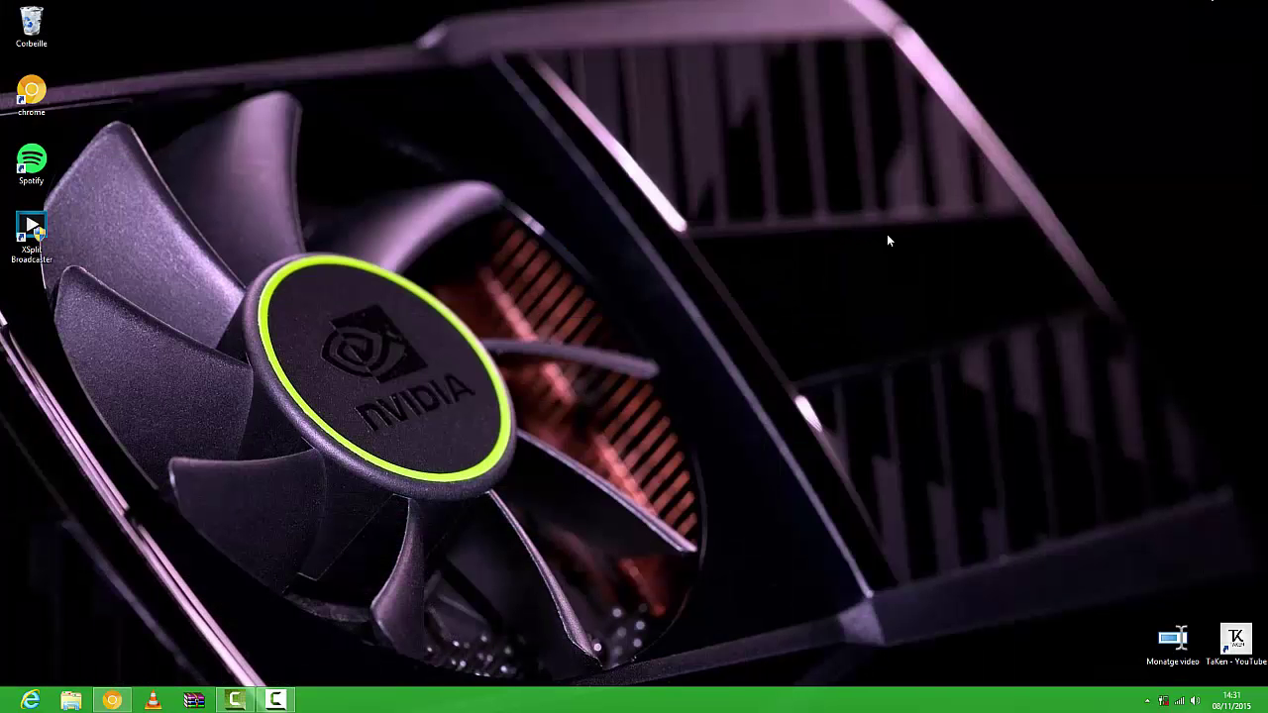